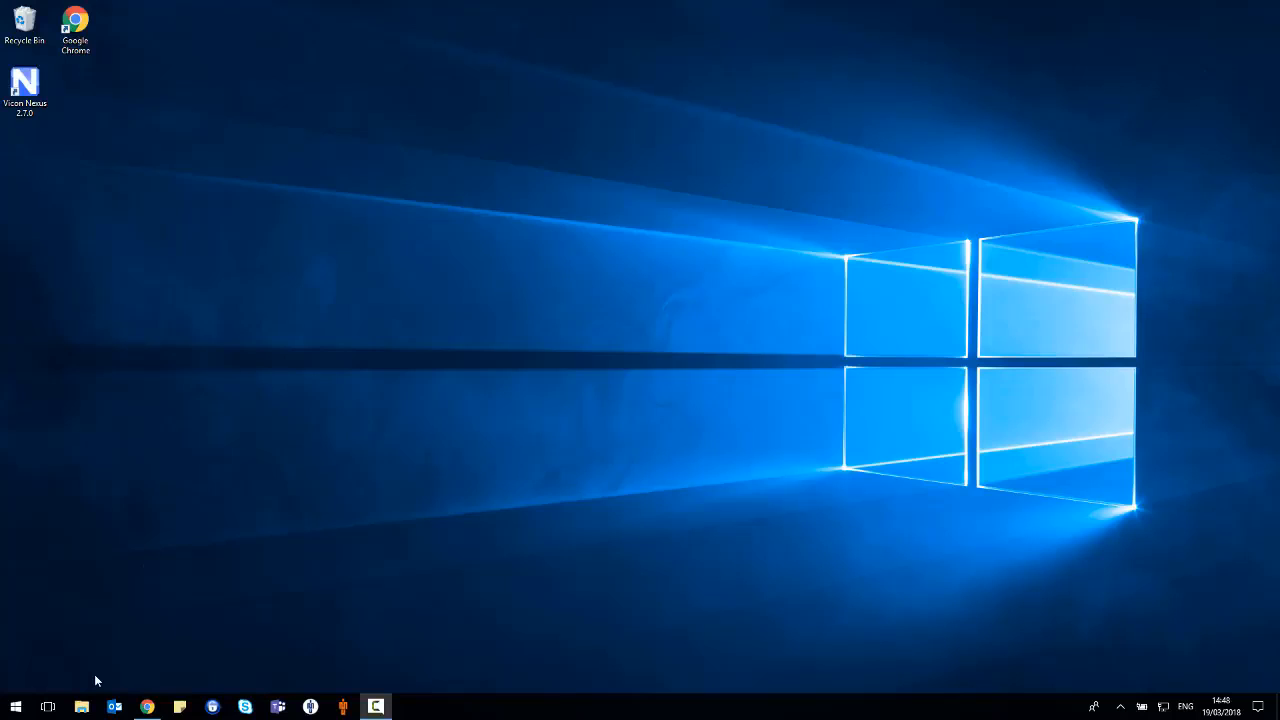
Step: Open Device Manager to reach the computer's Bluetooth adapters
click(16, 706)
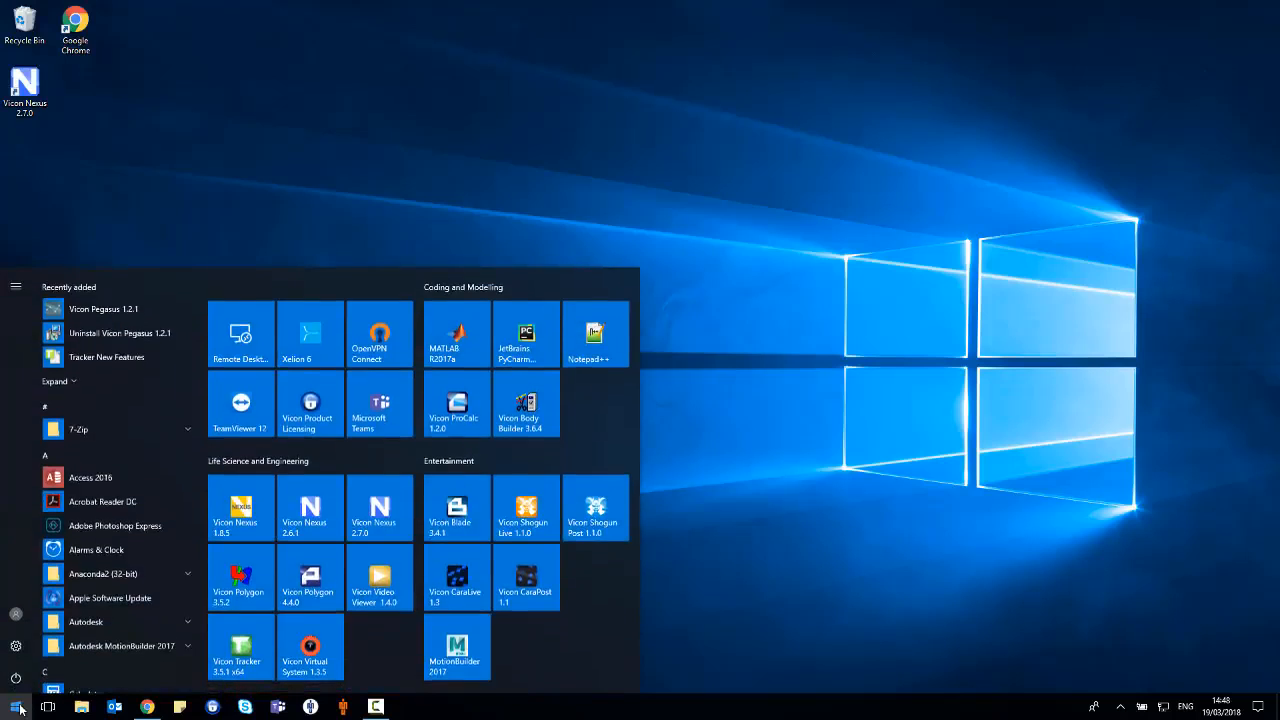
click(18, 707)
text(device)
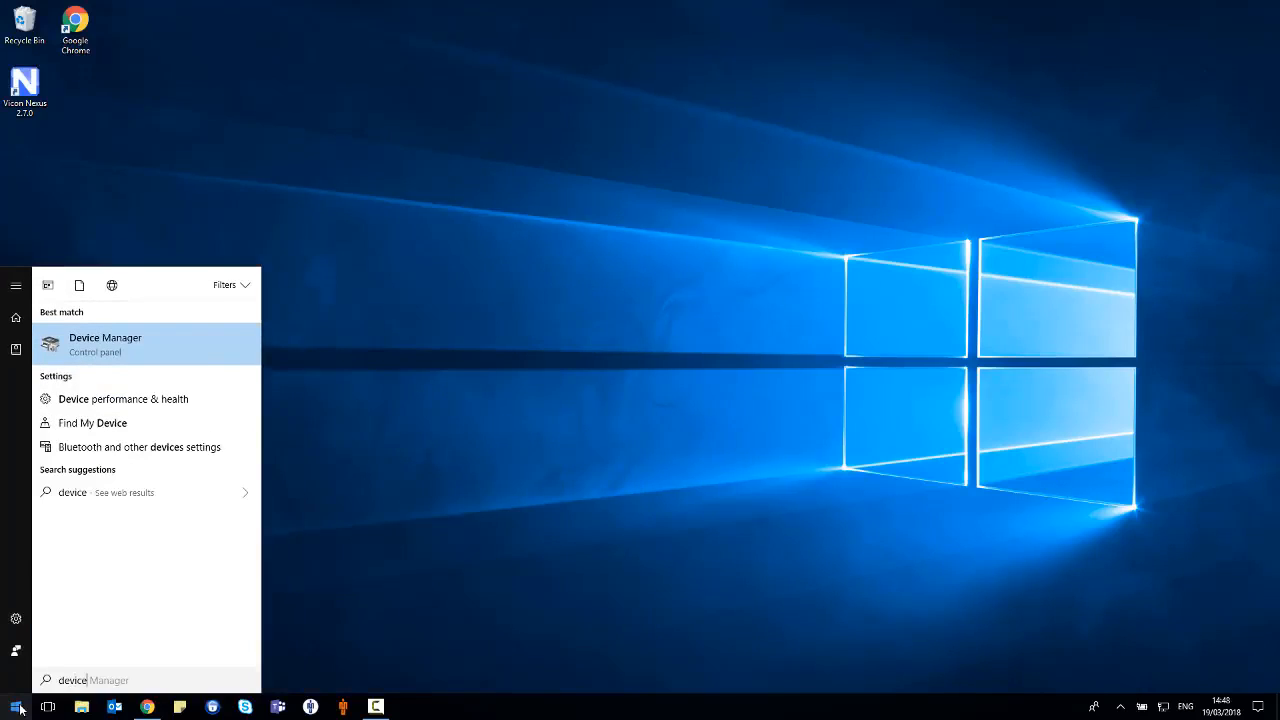
key(Return)
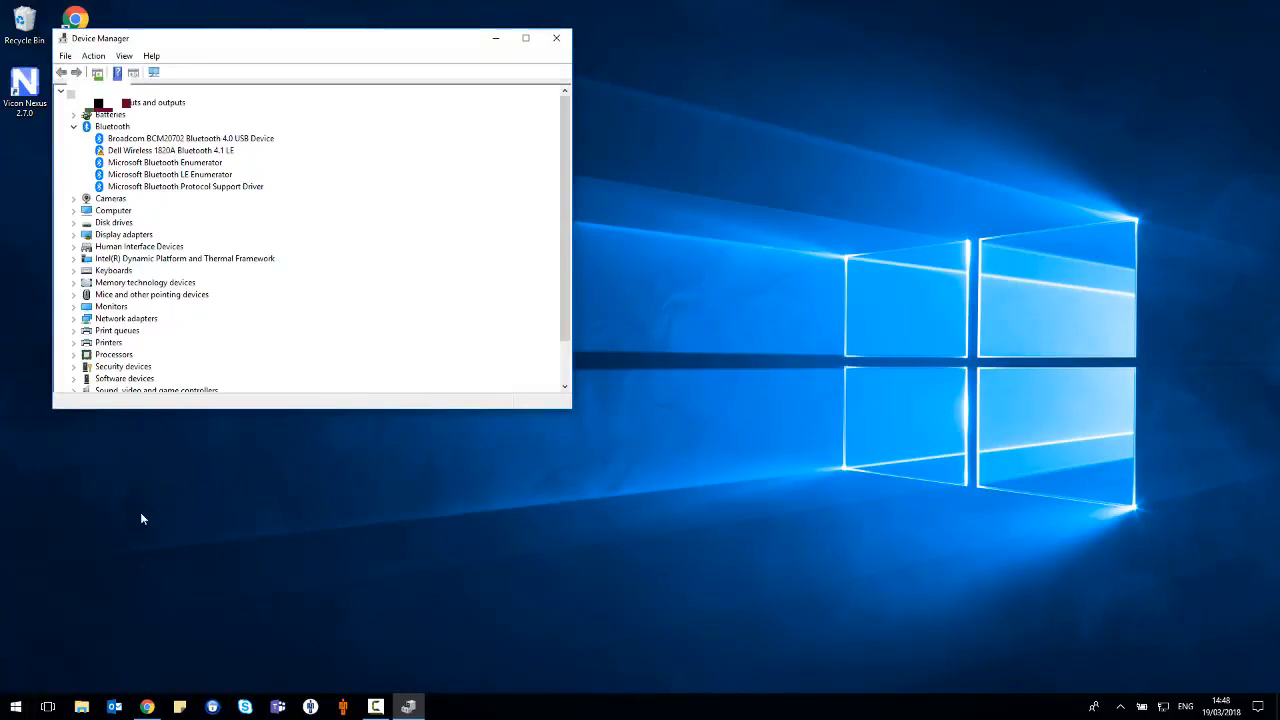
Step: Run an automatic driver update search for the Broadcom BCM20702 Bluetooth 4.0 USB Device, then close Device Manager
click(104, 129)
click(108, 142)
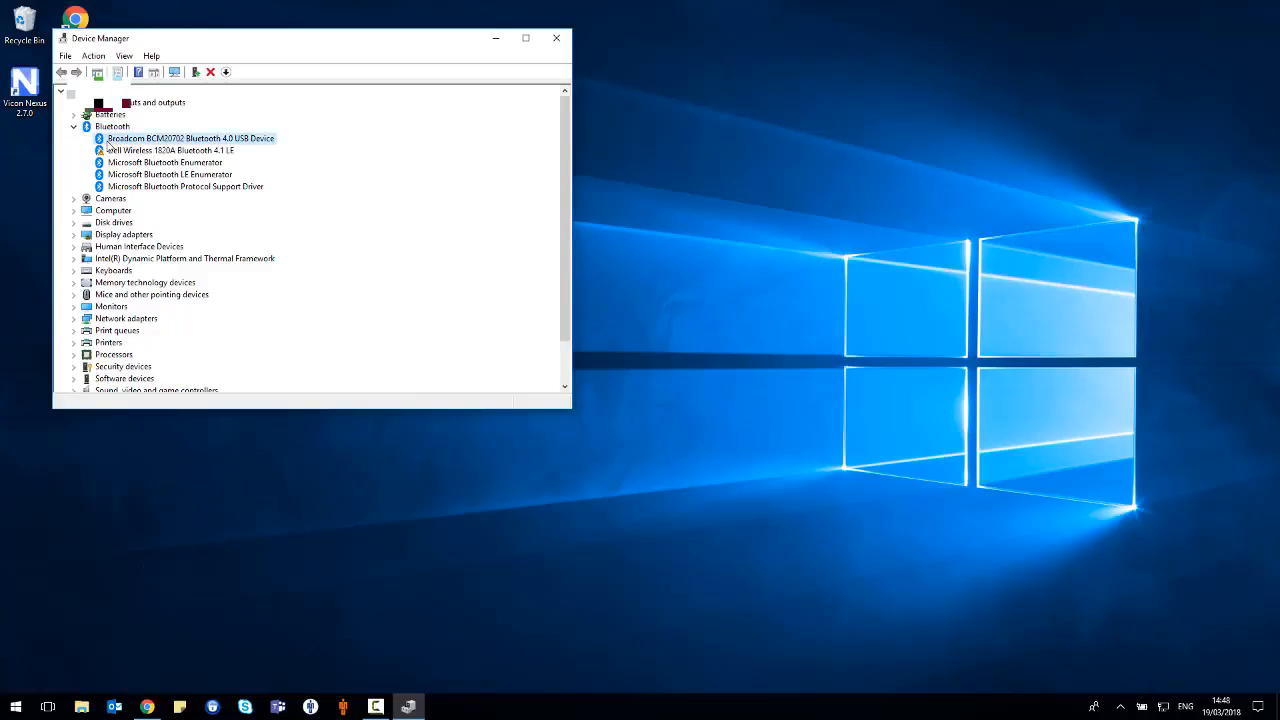
right_click(107, 143)
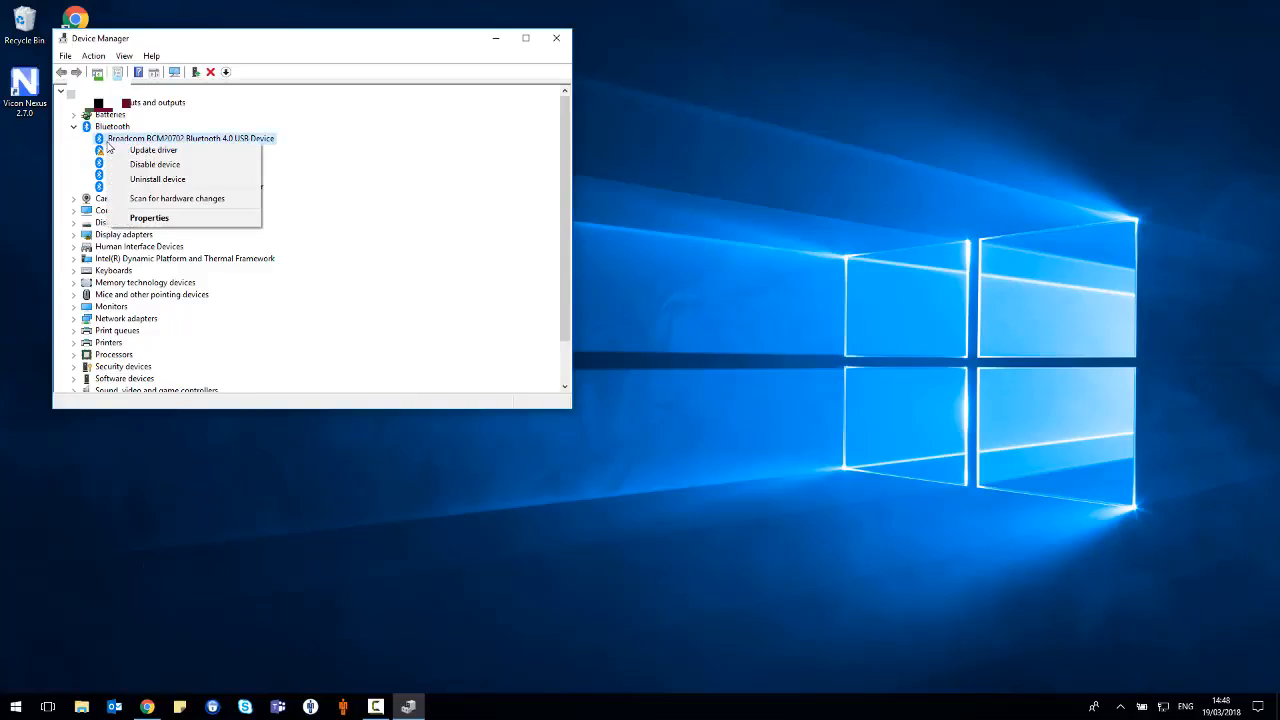
click(130, 151)
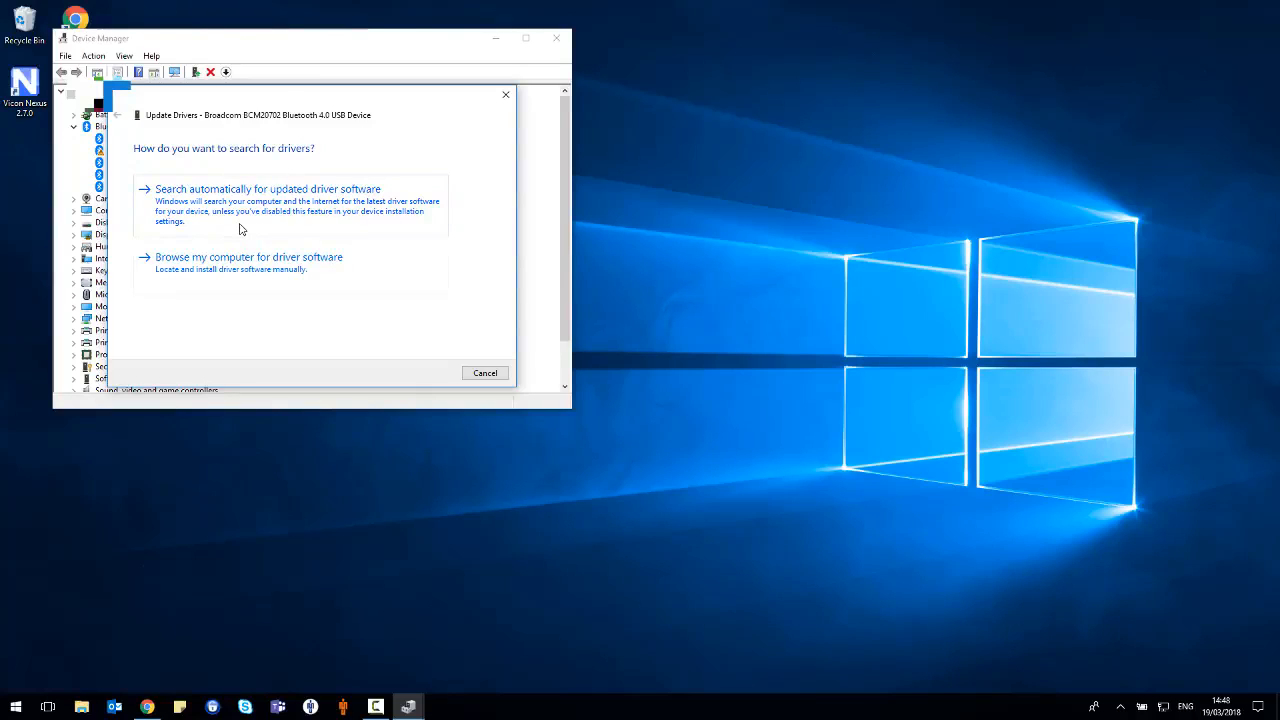
click(240, 229)
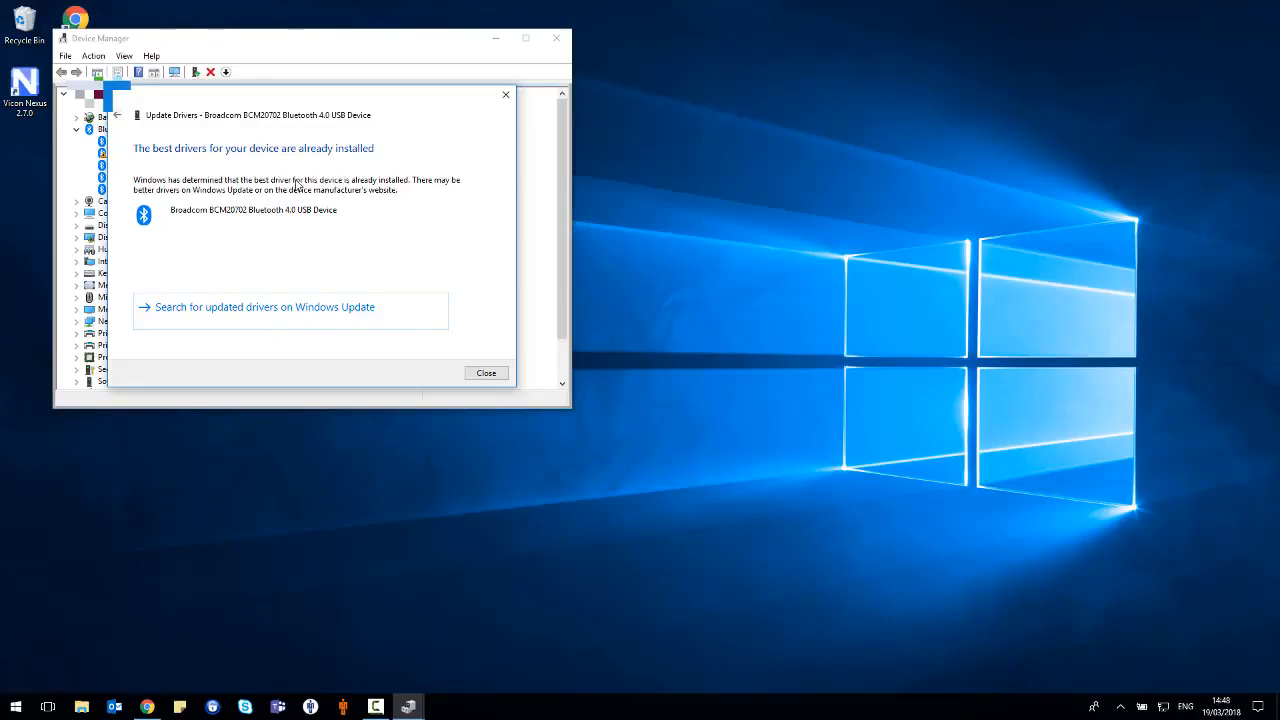
click(484, 374)
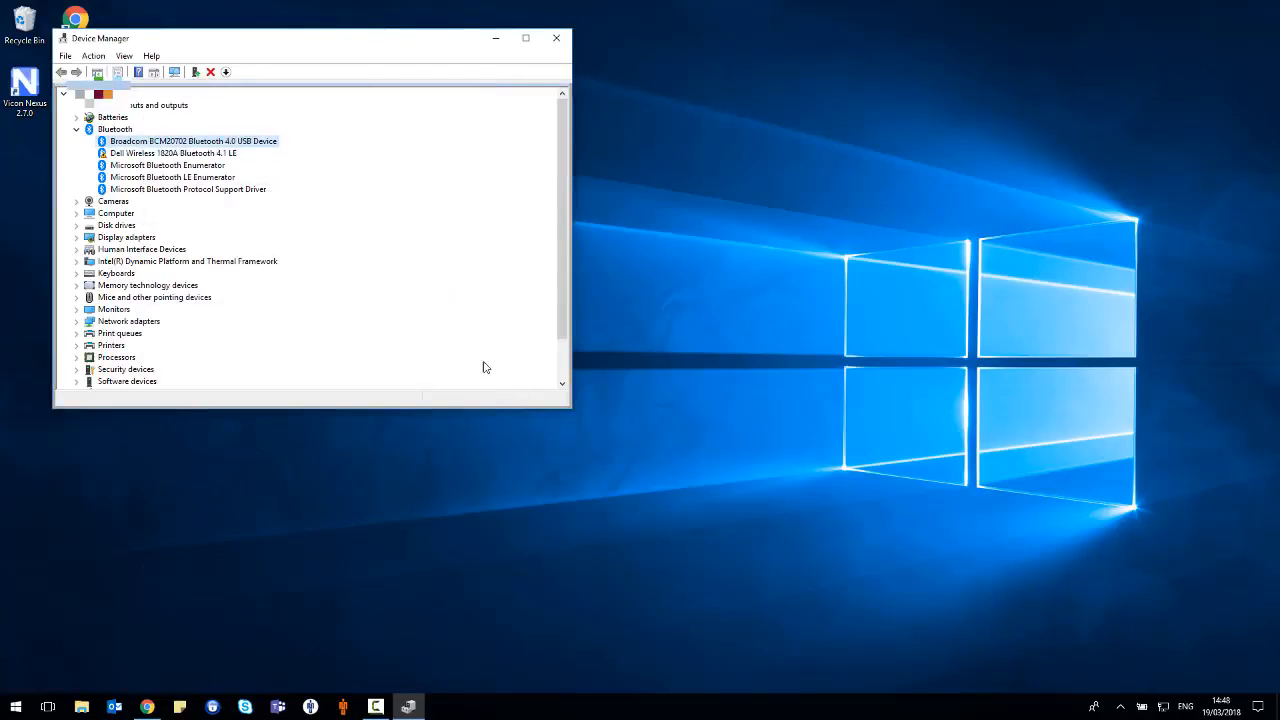
click(556, 40)
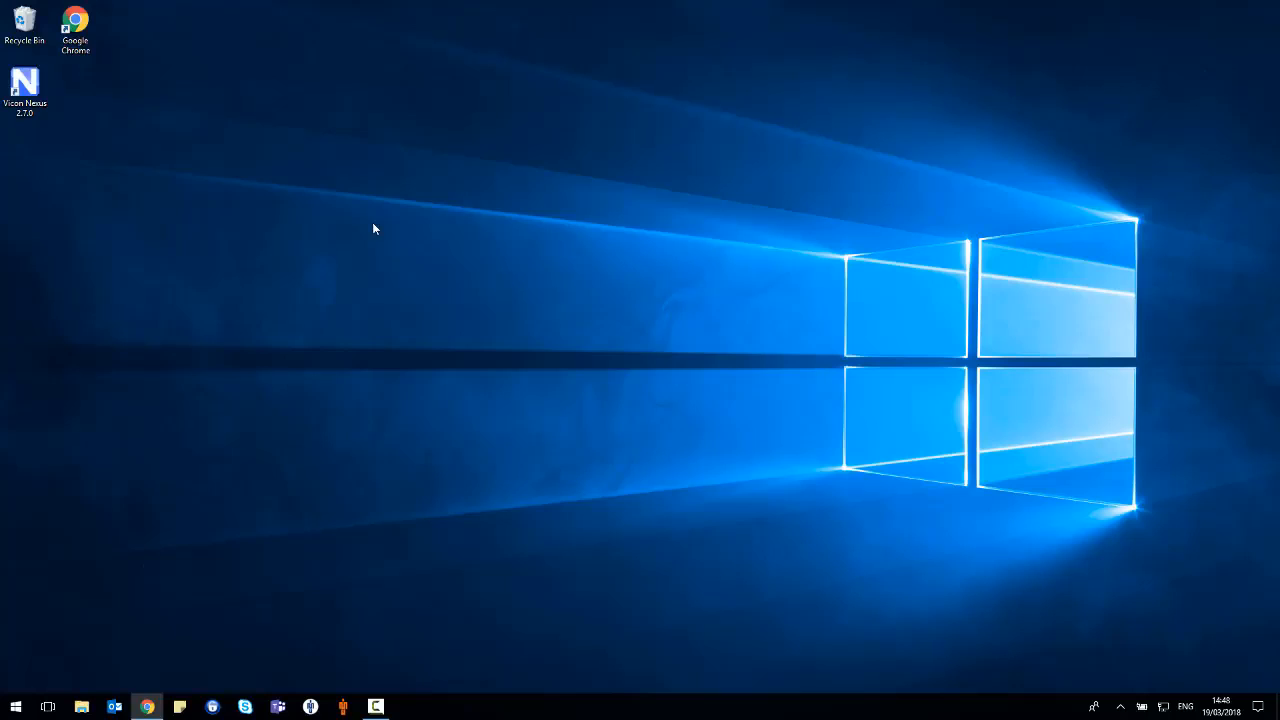
Step: Open the Windows settings for Bluetooth and other devices
click(16, 707)
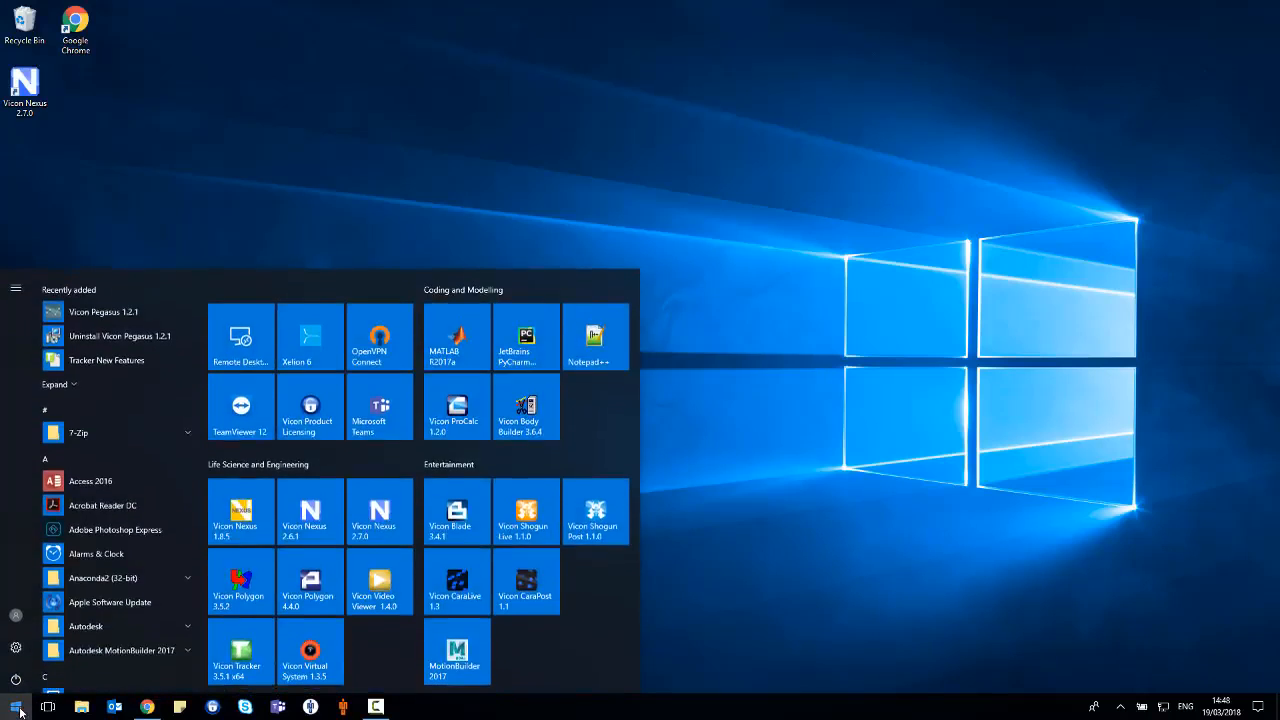
text(blue)
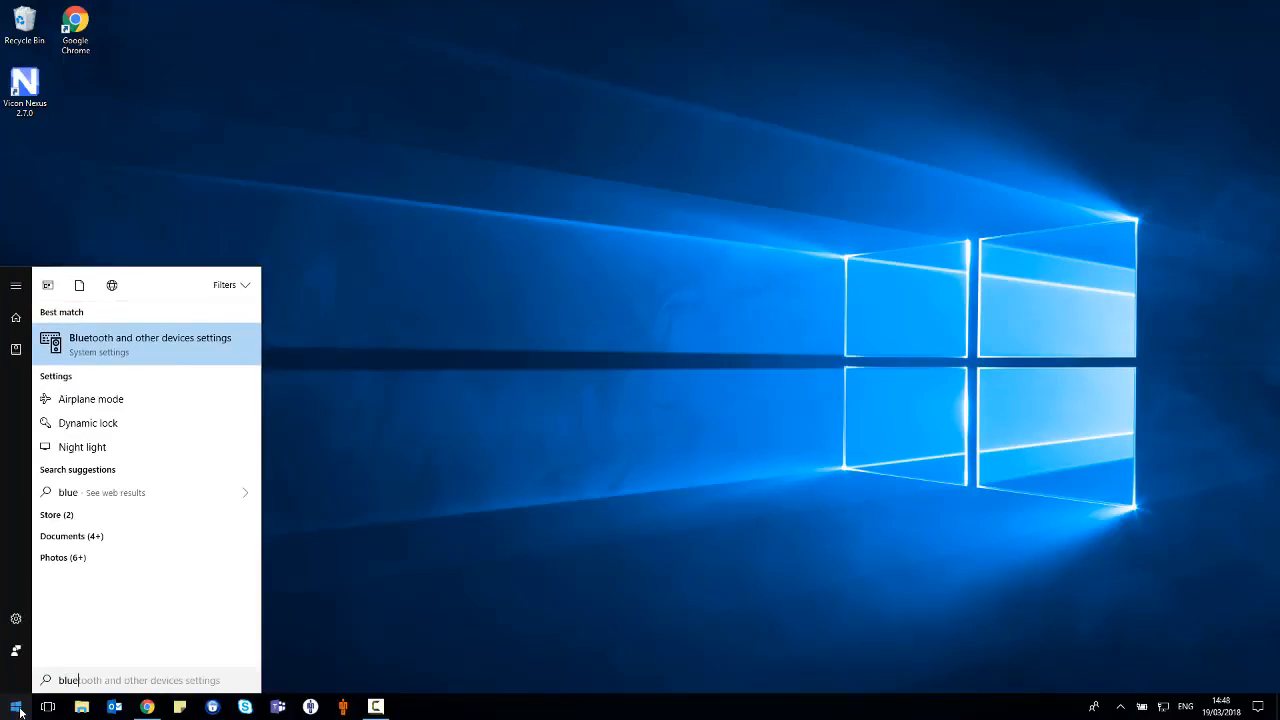
key(Return)
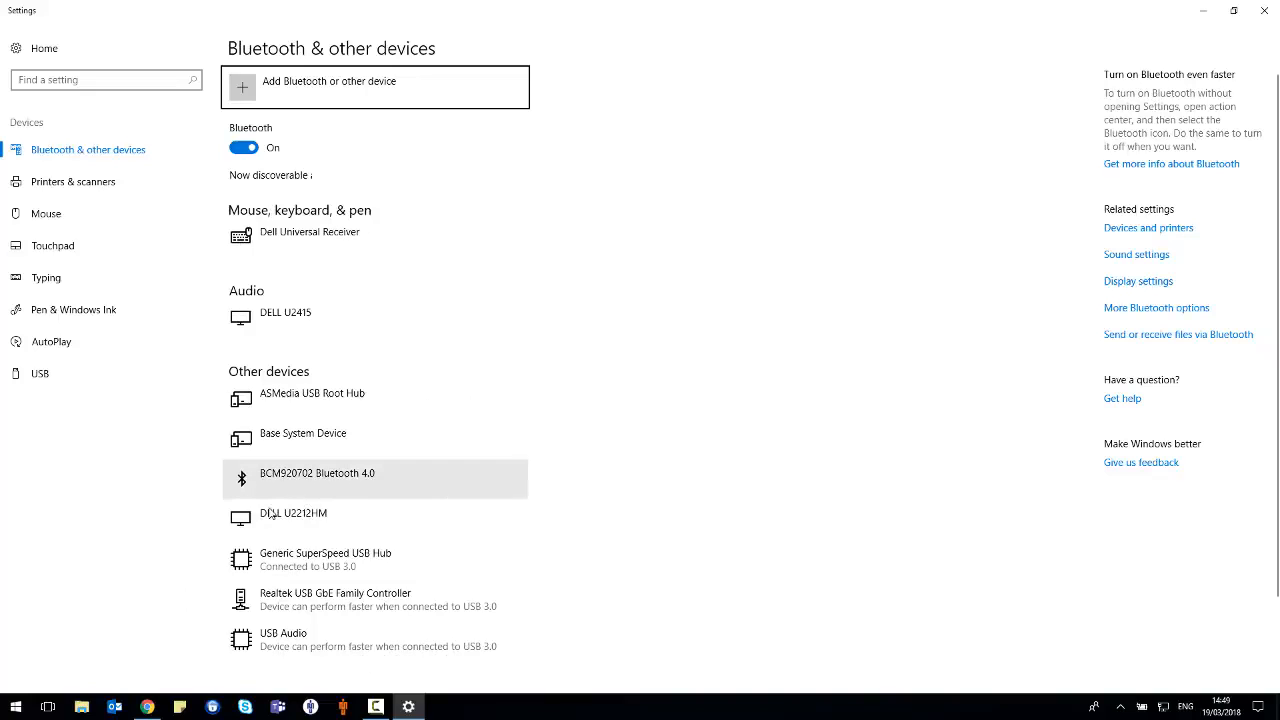
Step: Add the sensor IMU-2094 as a Bluetooth device and finish the pairing
click(281, 98)
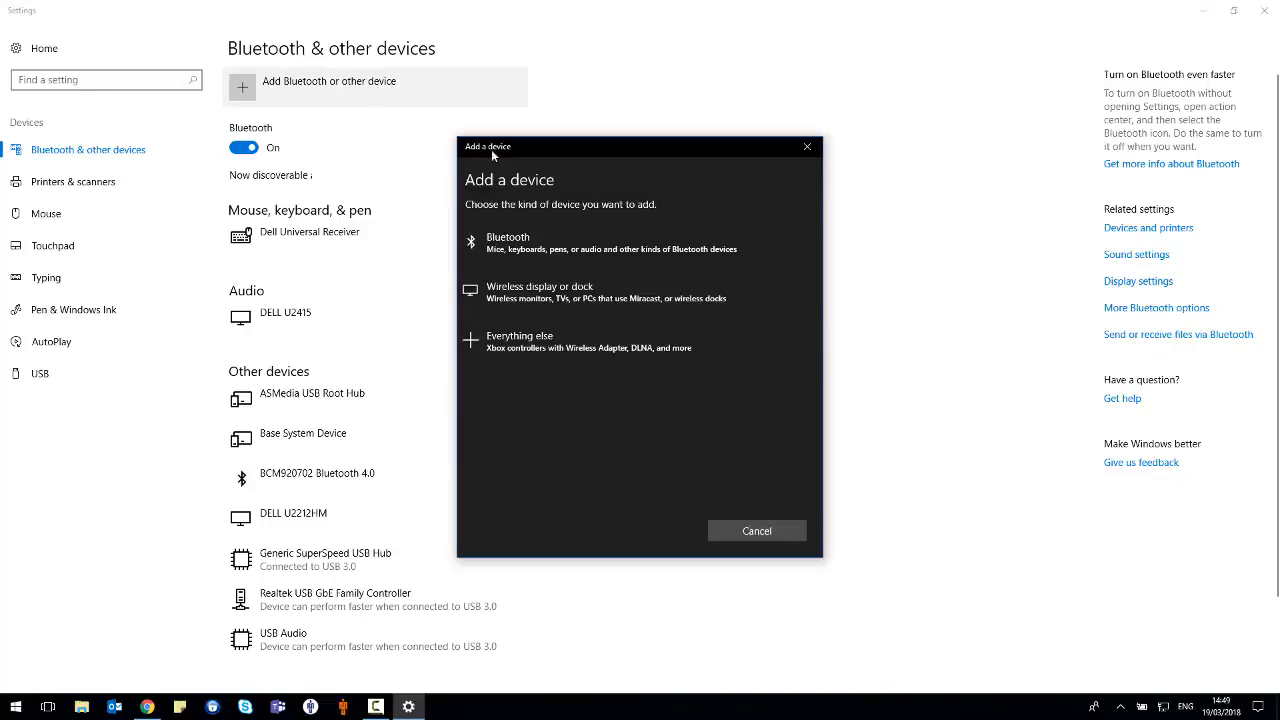
click(523, 238)
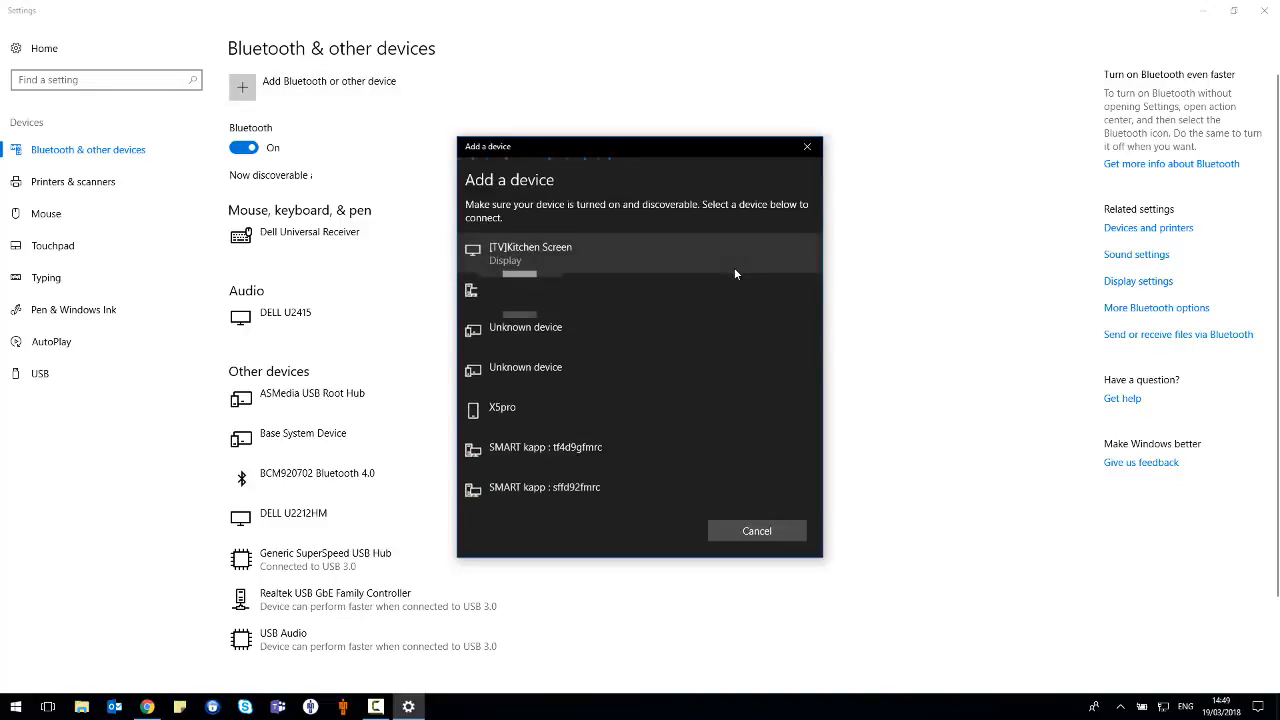
scroll(775, 354, down, 1)
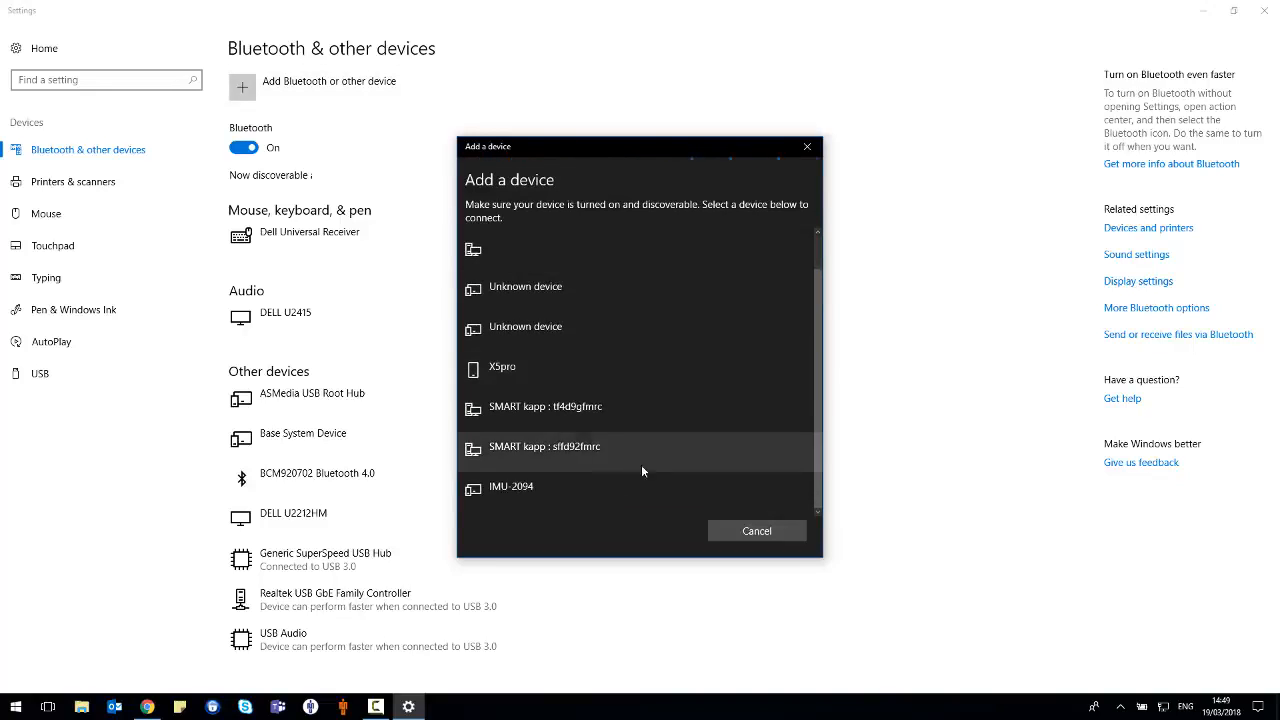
click(589, 487)
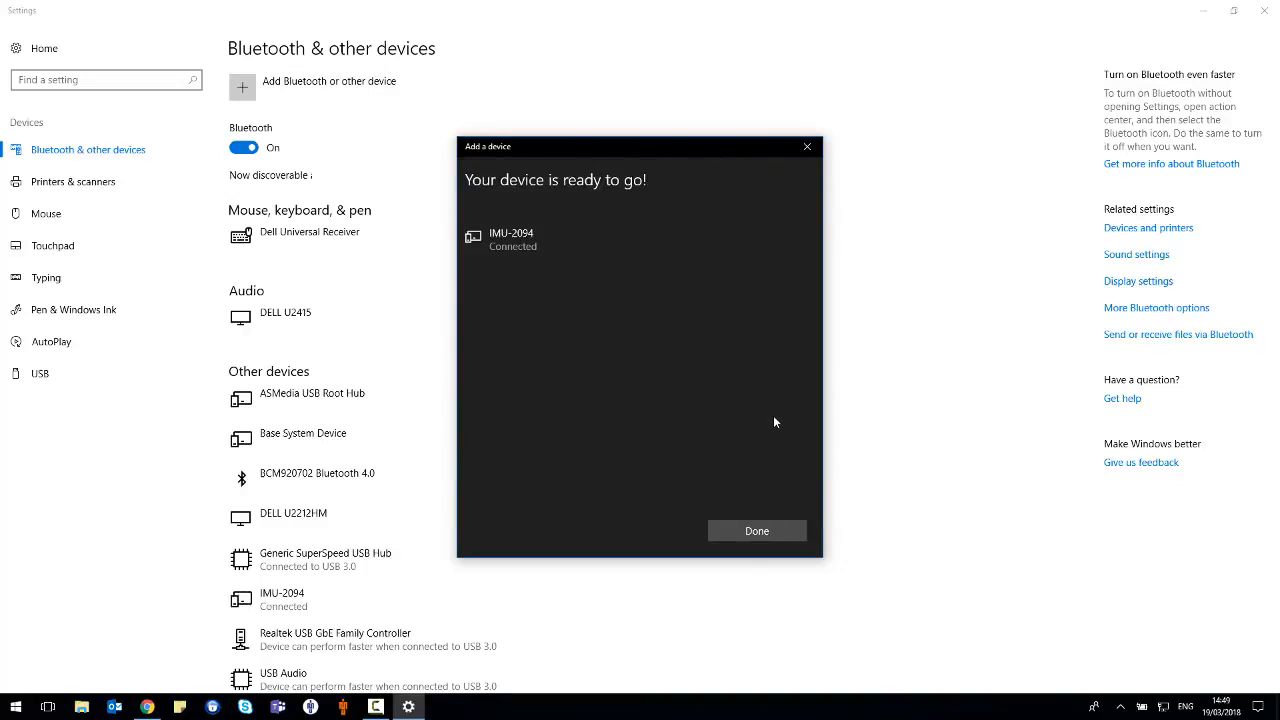
click(756, 530)
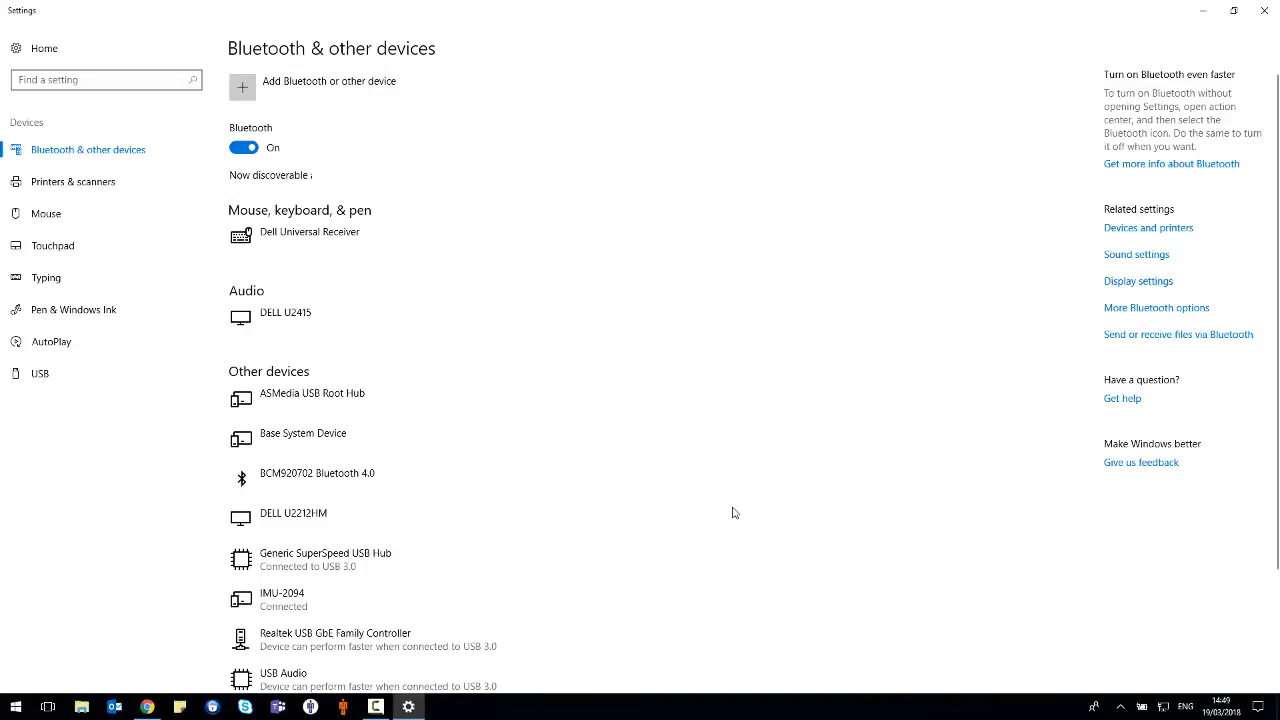
Step: Pair the second sensor, IMU-2097, as another Bluetooth device
click(266, 92)
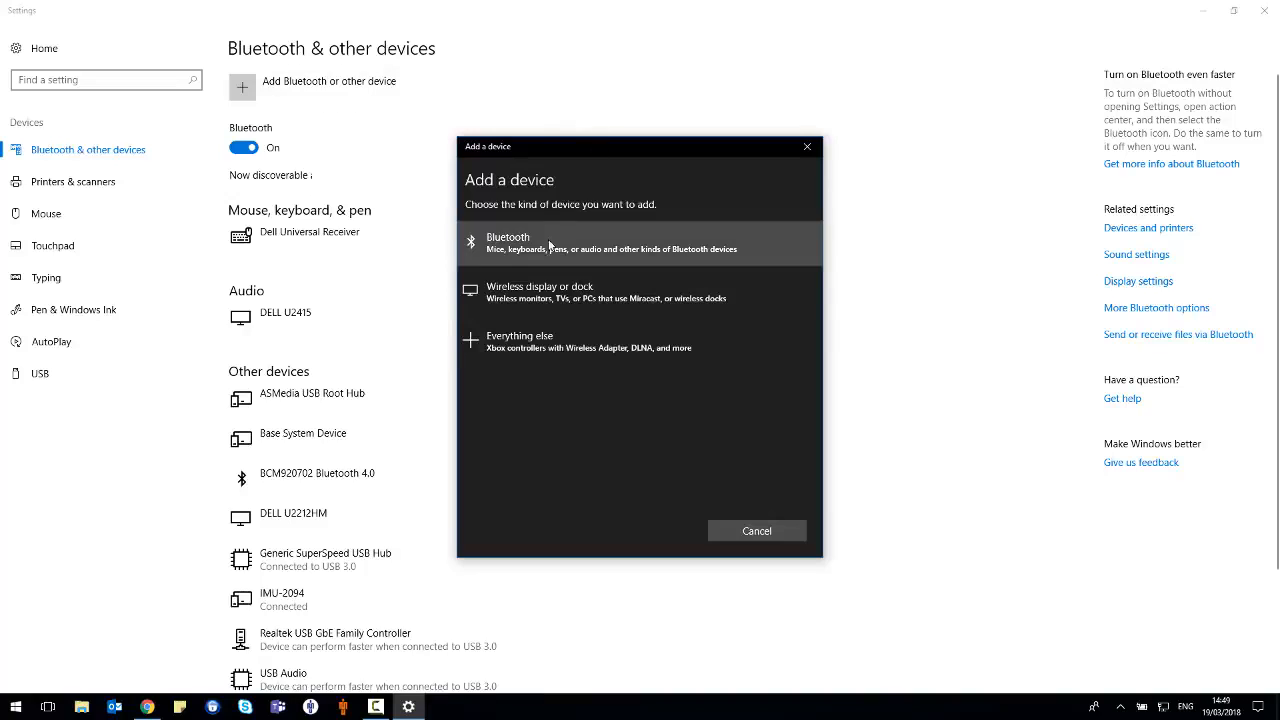
click(598, 252)
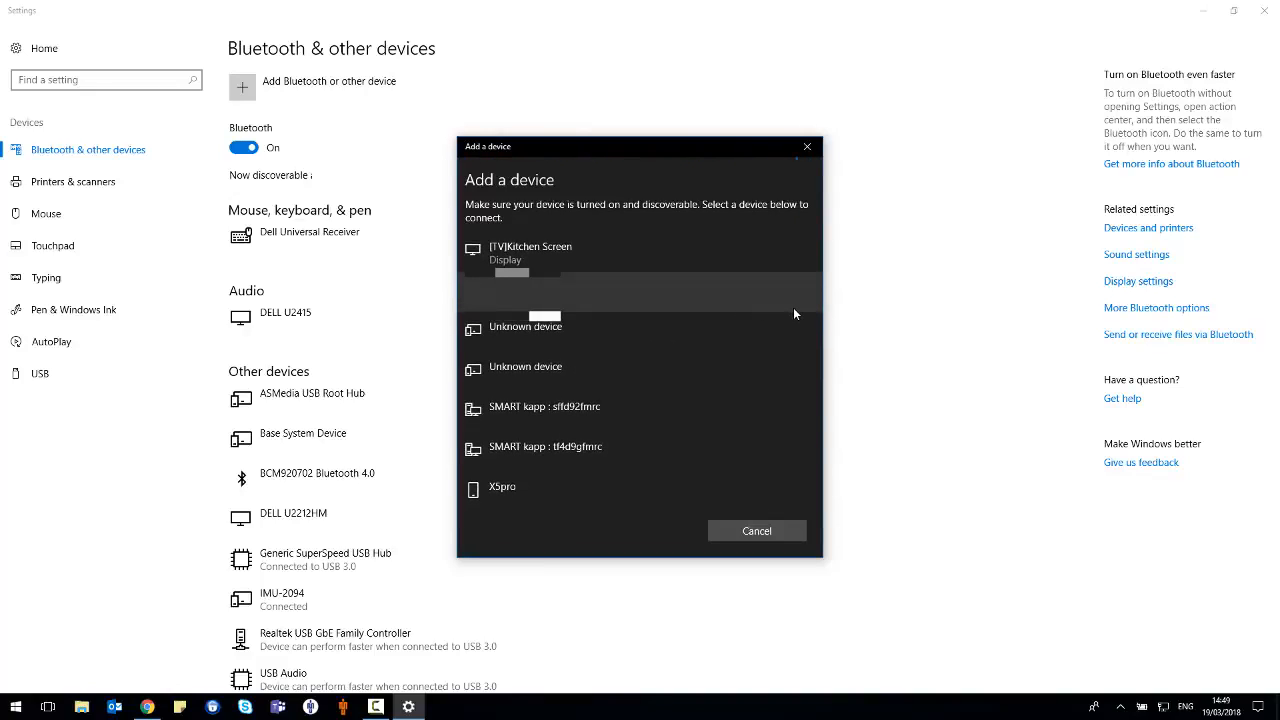
scroll(794, 309, down, 1)
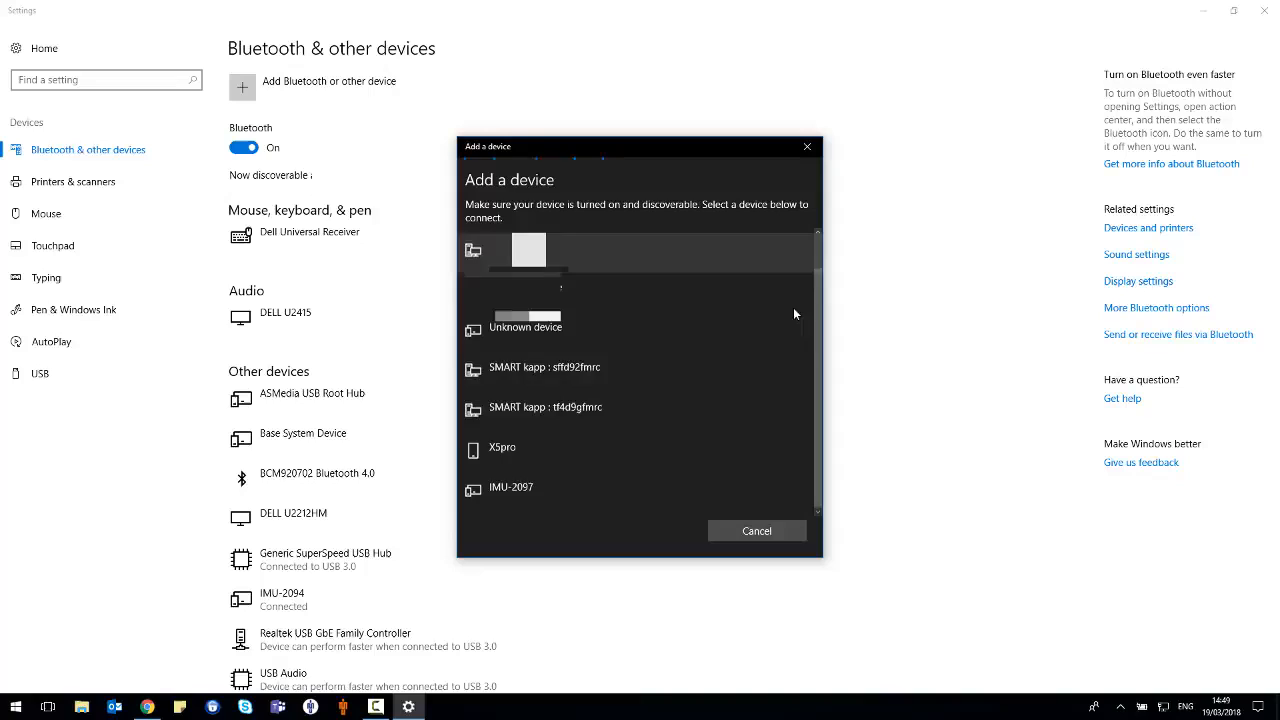
click(551, 486)
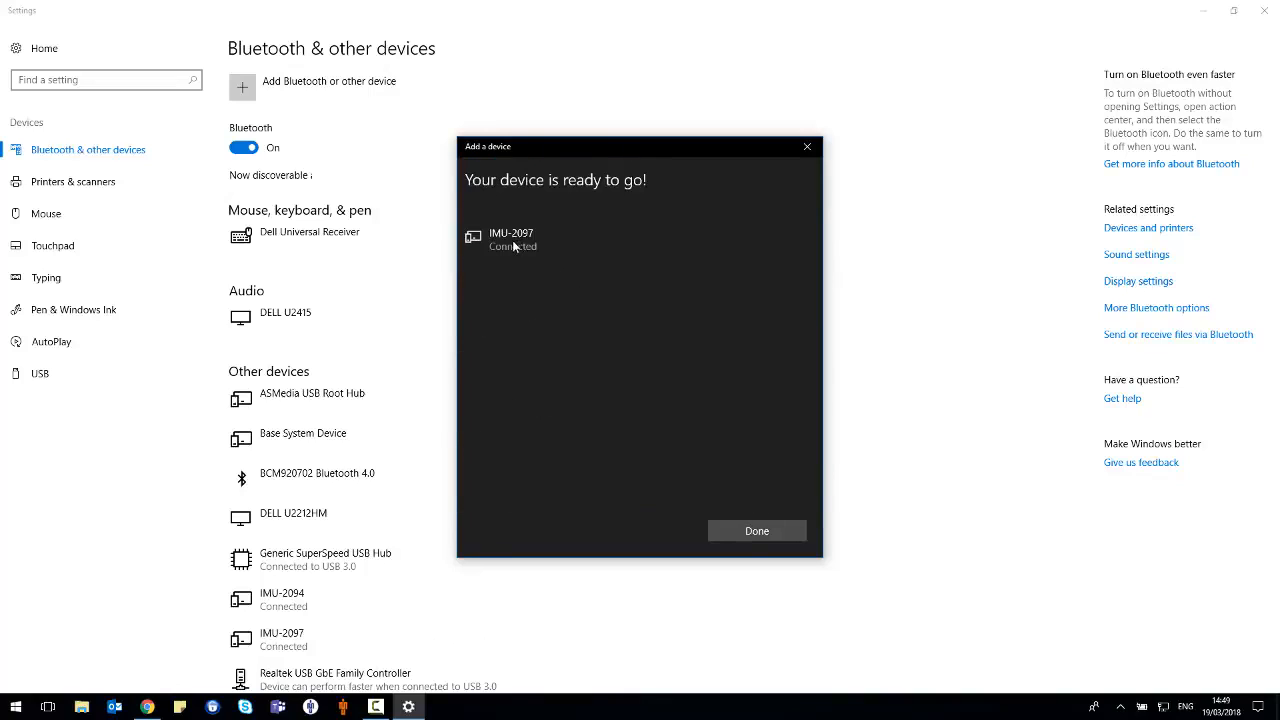
click(742, 530)
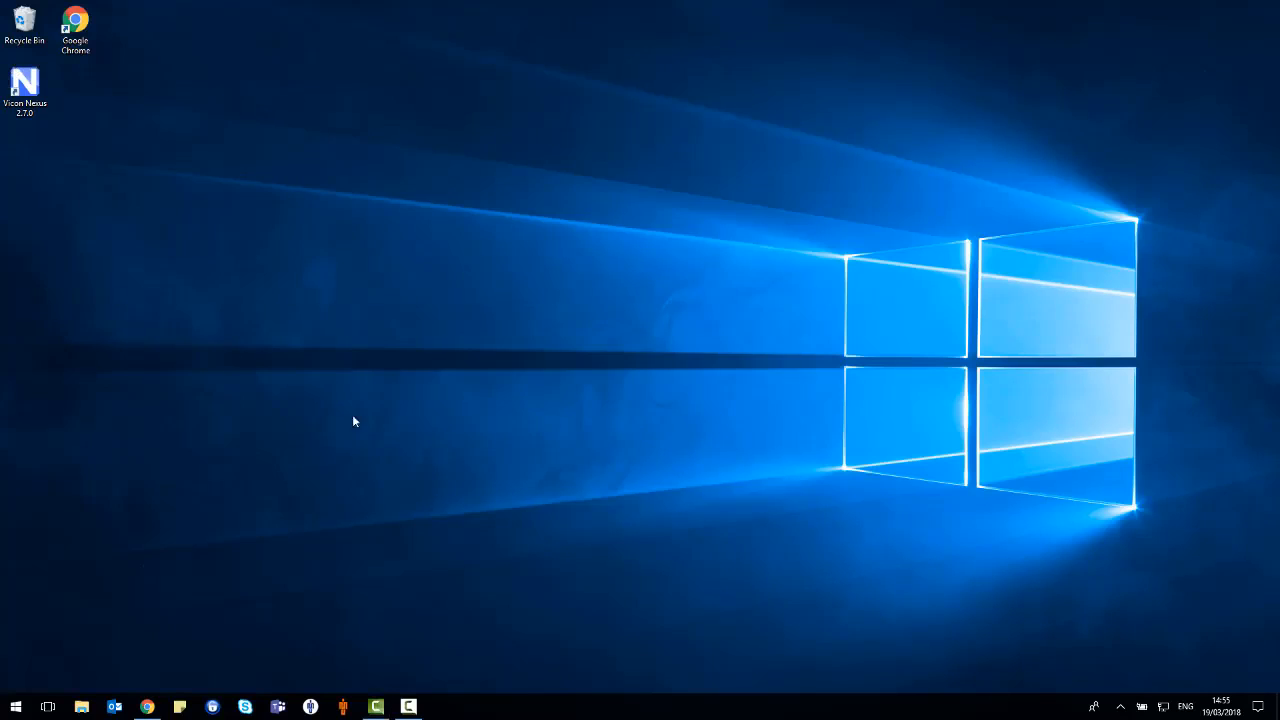
Step: Launch Vicon Nexus 2.7.0 and add an IMeasureU sensor as a digital device to the local Vicon system
double_click(24, 88)
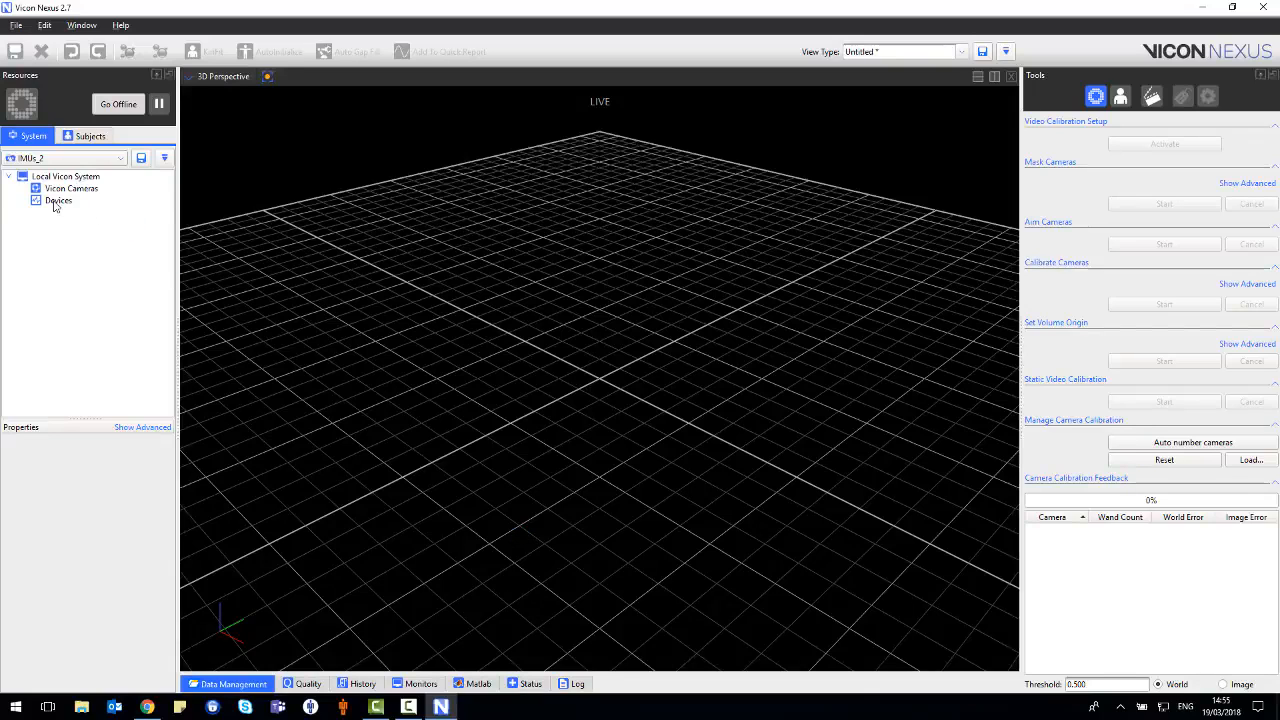
right_click(55, 203)
mouse_move(130, 240)
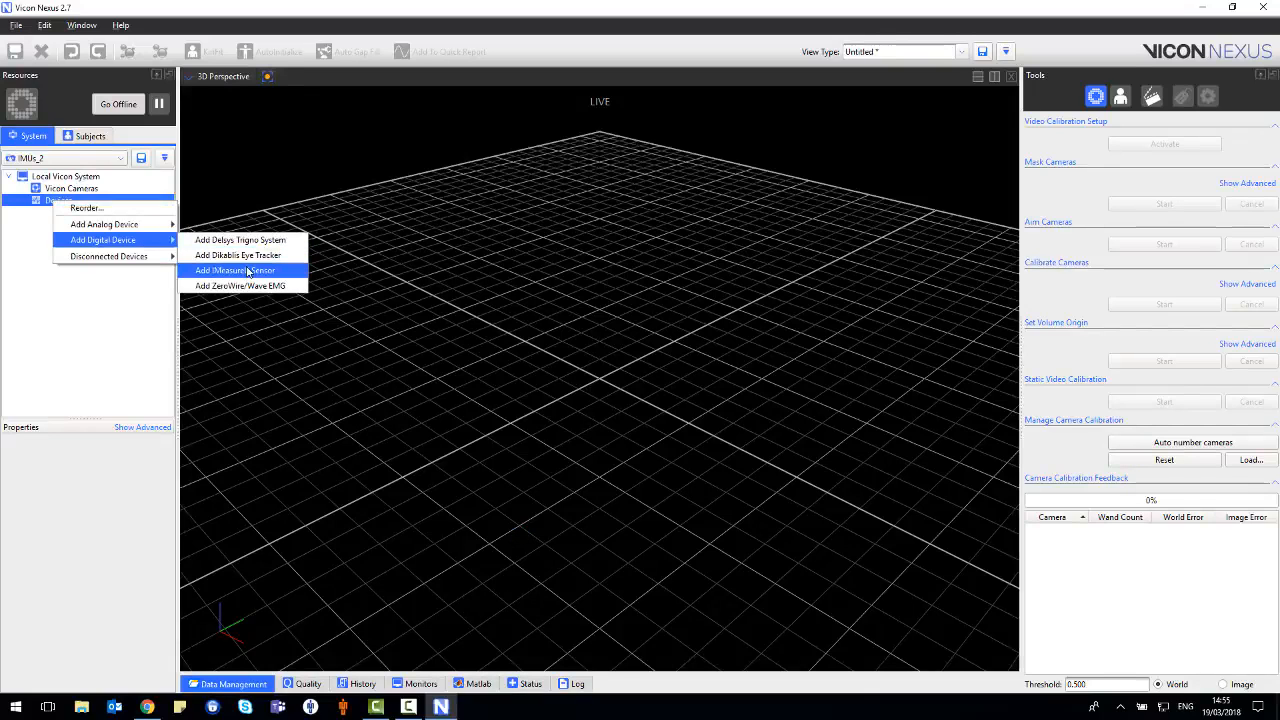
click(248, 271)
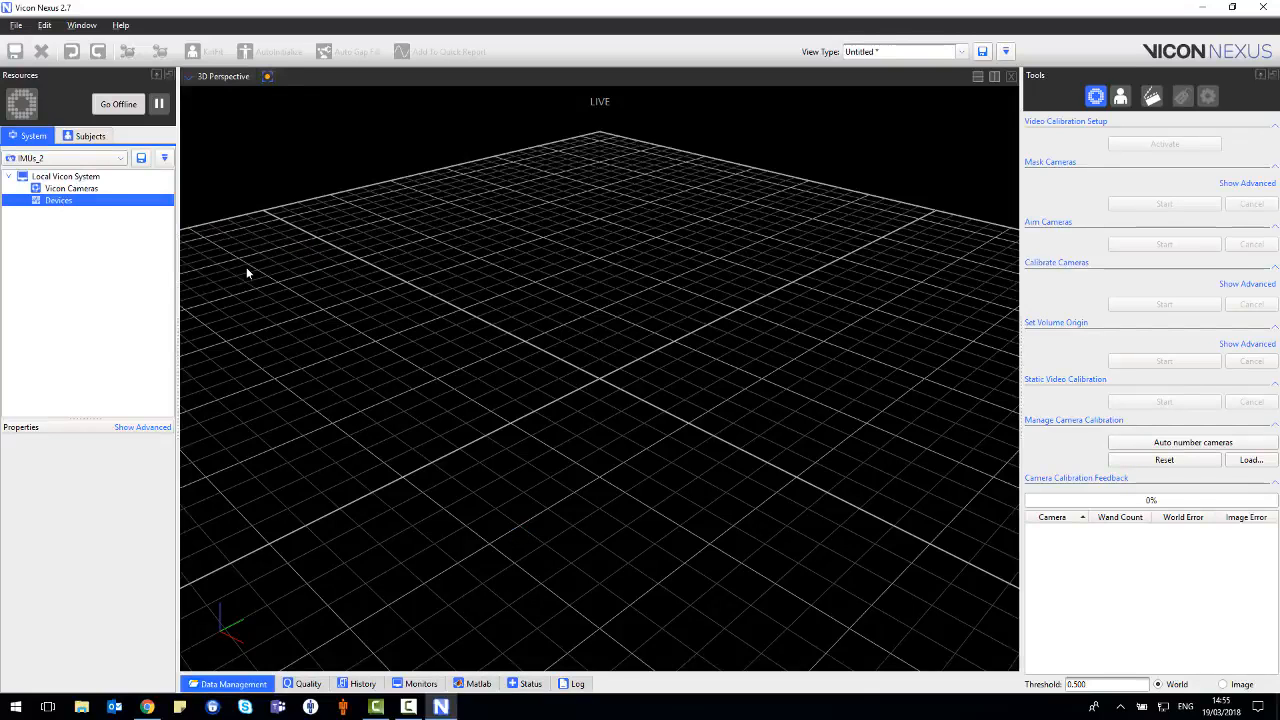
Step: Set the new IMeasureU device's sensor number to 2094 and name it IMU-2094
click(108, 214)
click(121, 505)
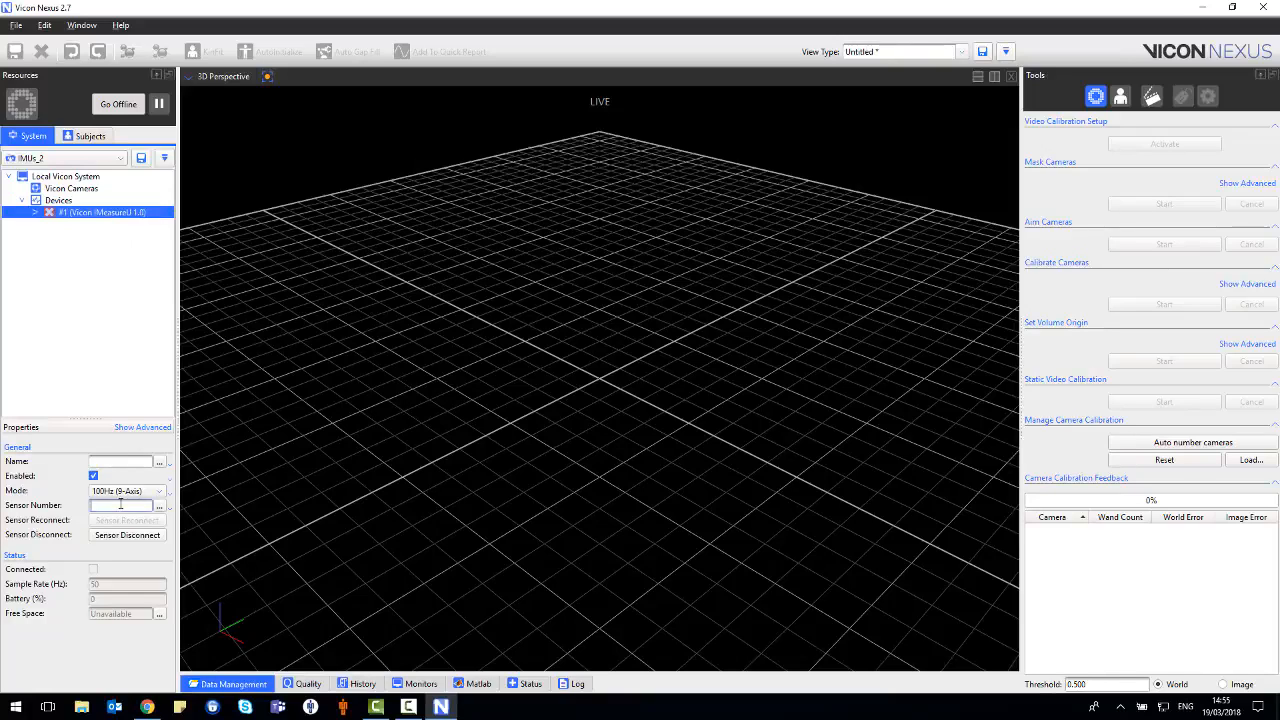
text(2094)
click(104, 466)
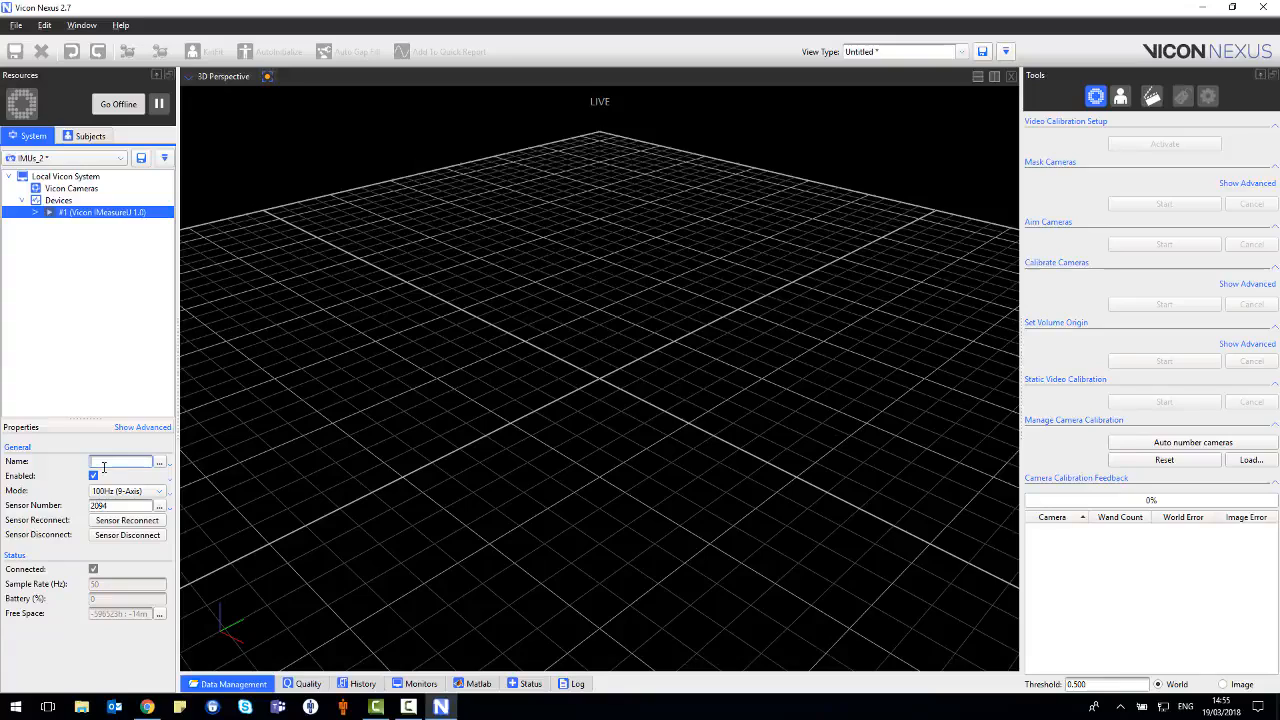
text(IMU)
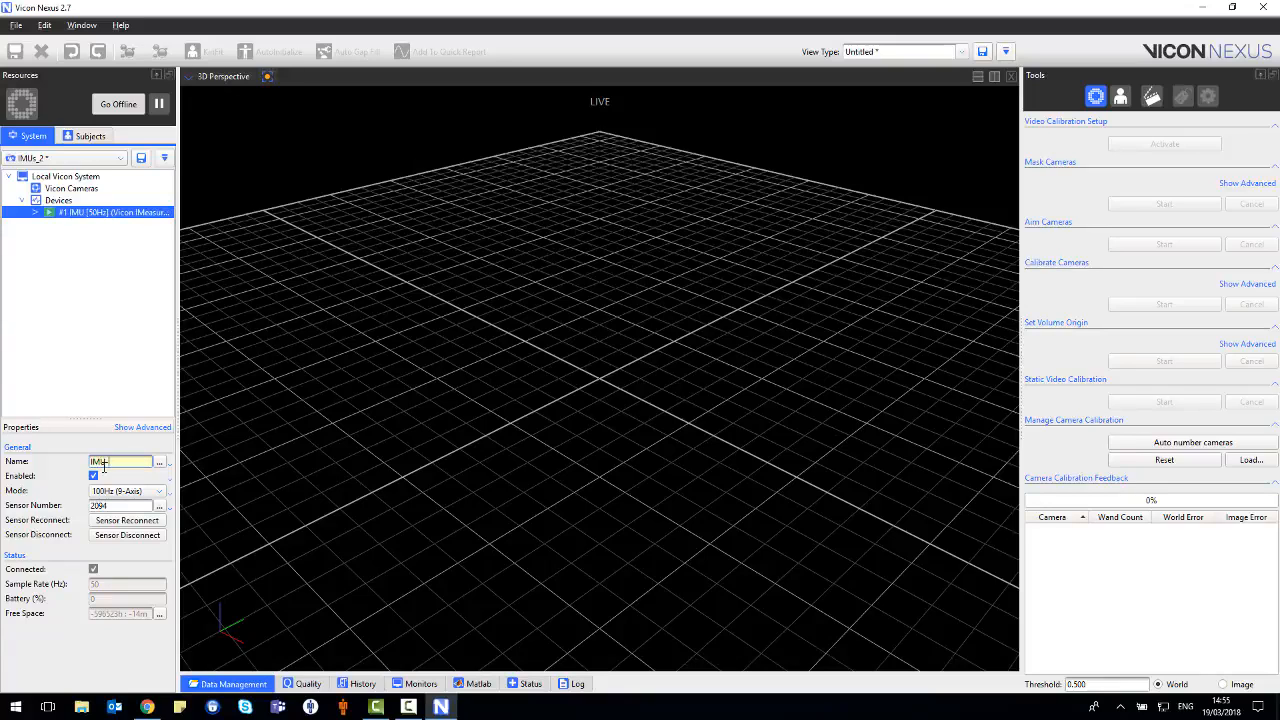
text(-2094)
click(108, 243)
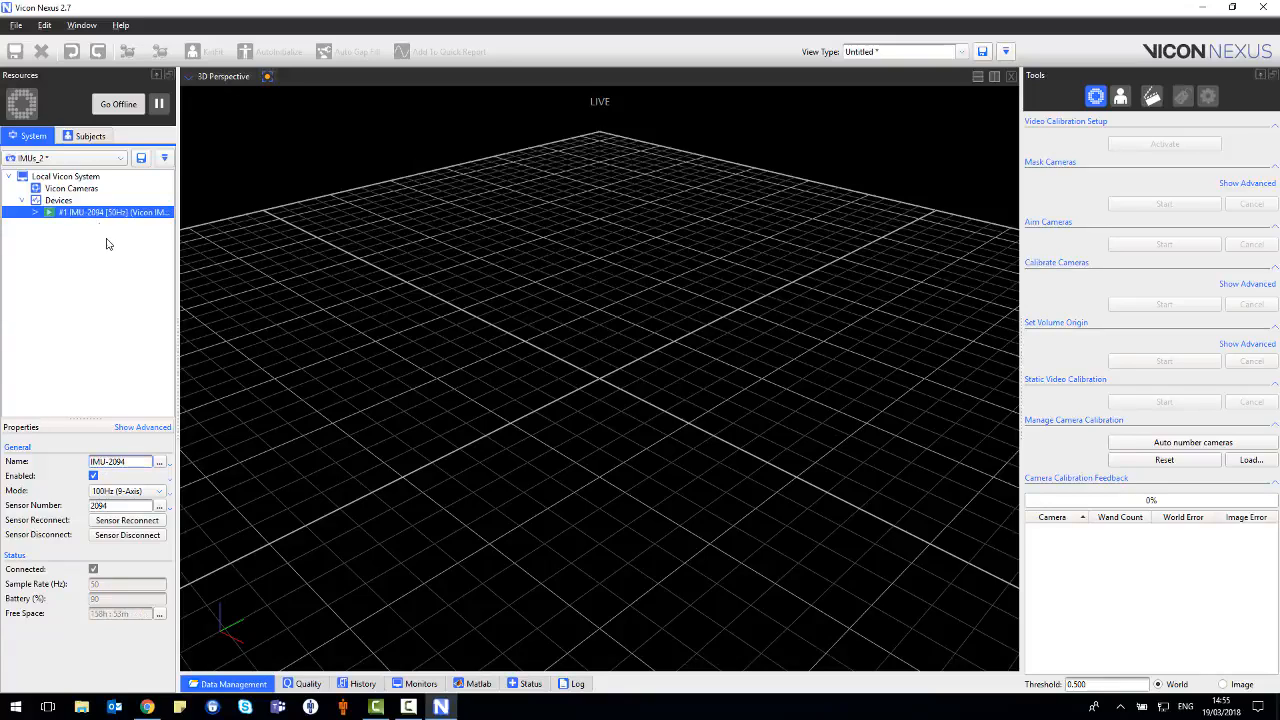
Step: Add a second IMeasureU sensor as a digital device under the system's devices
right_click(70, 202)
mouse_move(120, 240)
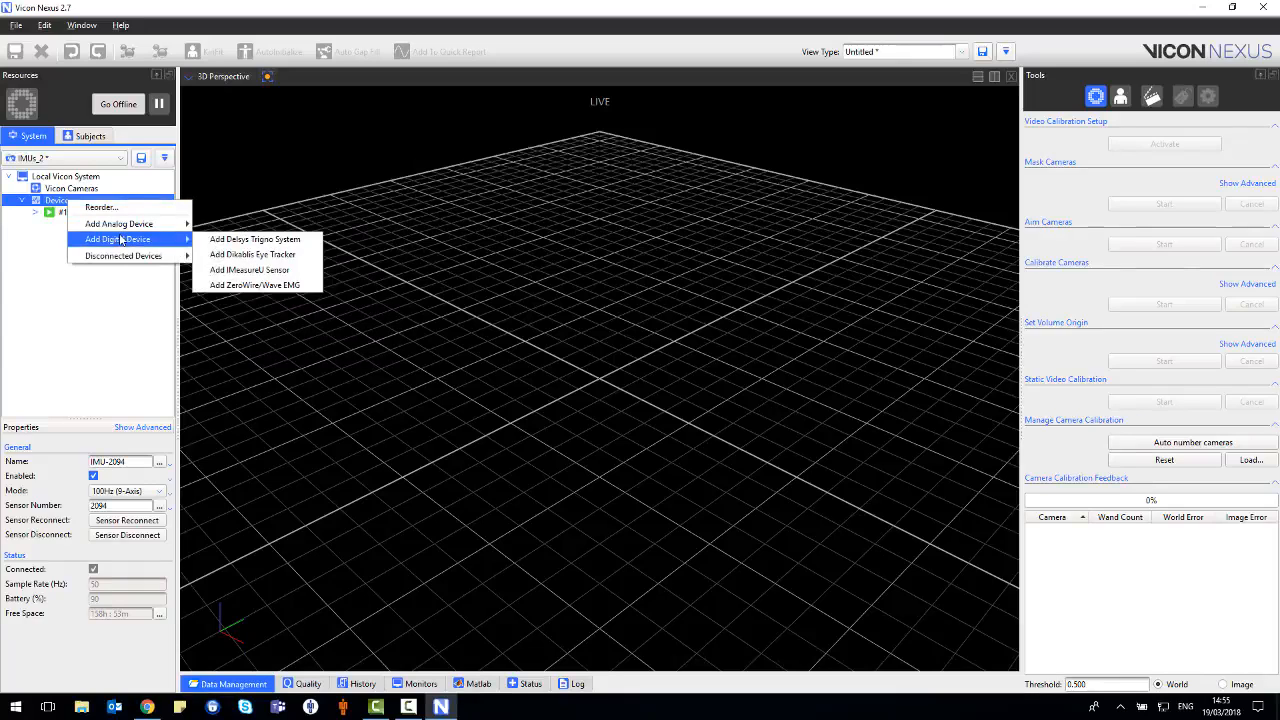
click(250, 270)
Step: Set the second IMeasureU device's sensor number to 2097 and name it IMU-2097
click(91, 228)
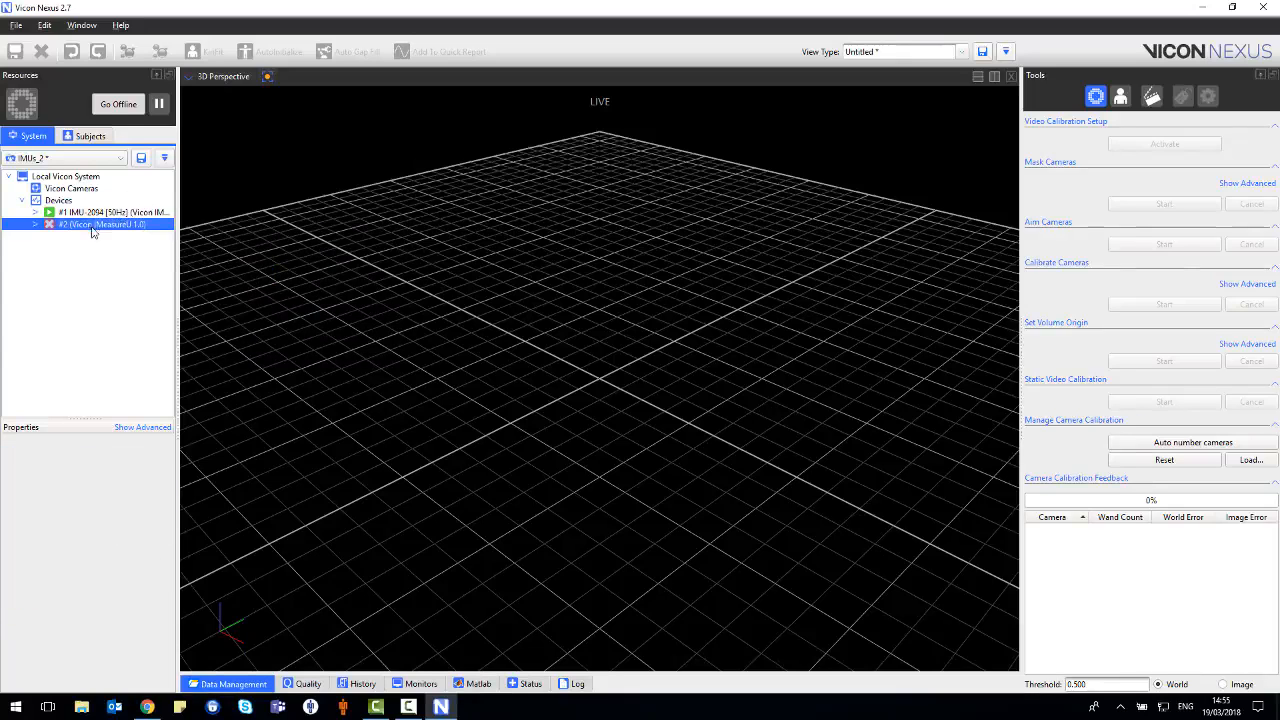
click(110, 504)
text(2097)
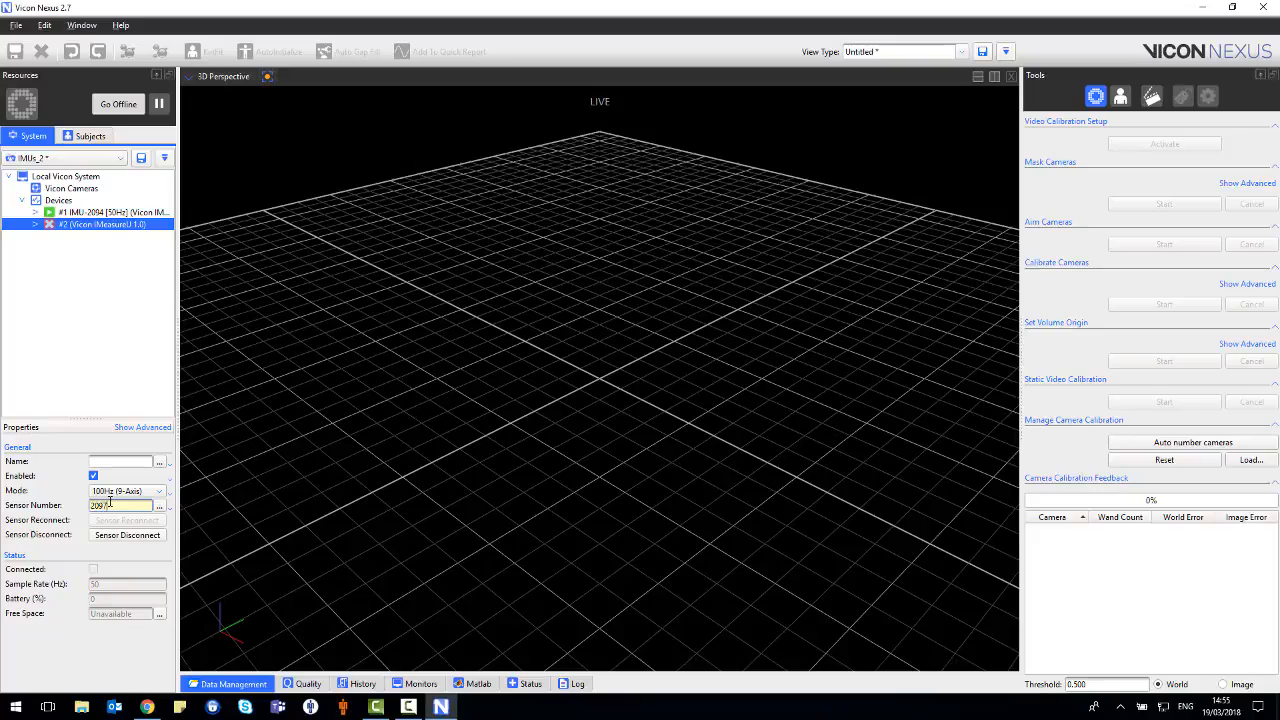
key(Return)
click(127, 460)
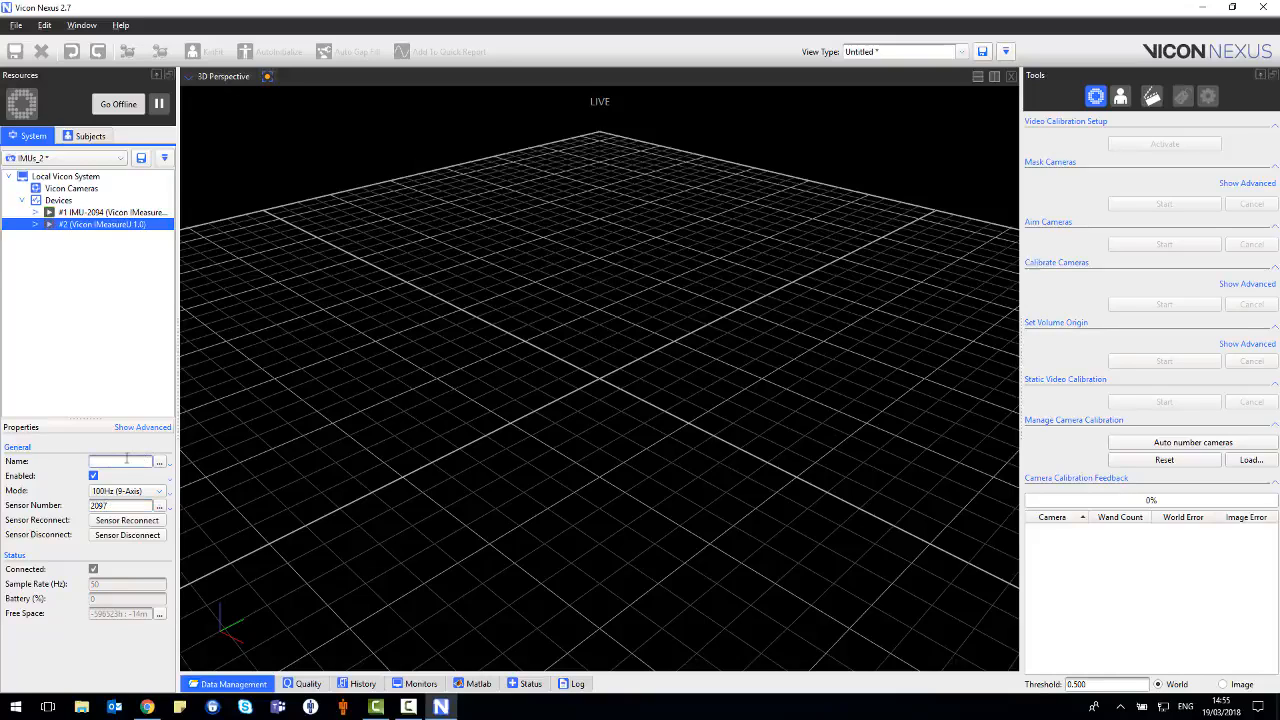
text(IMU-)
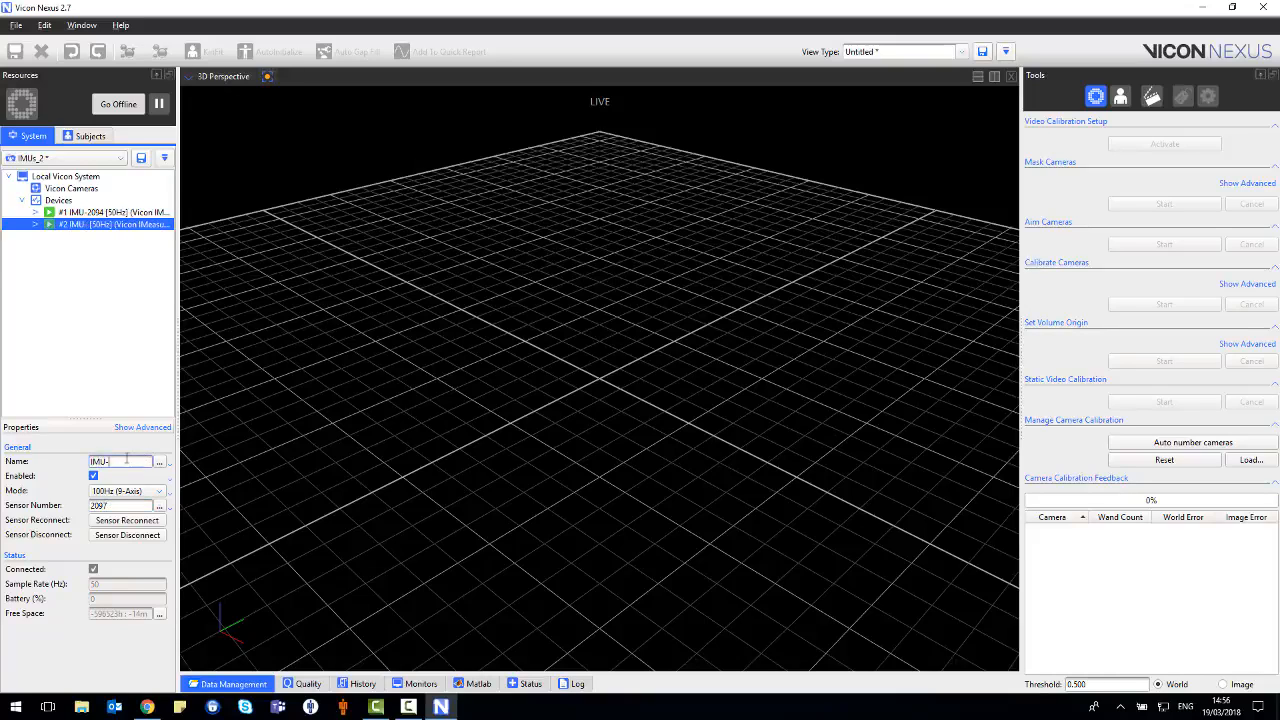
text(2097)
key(Return)
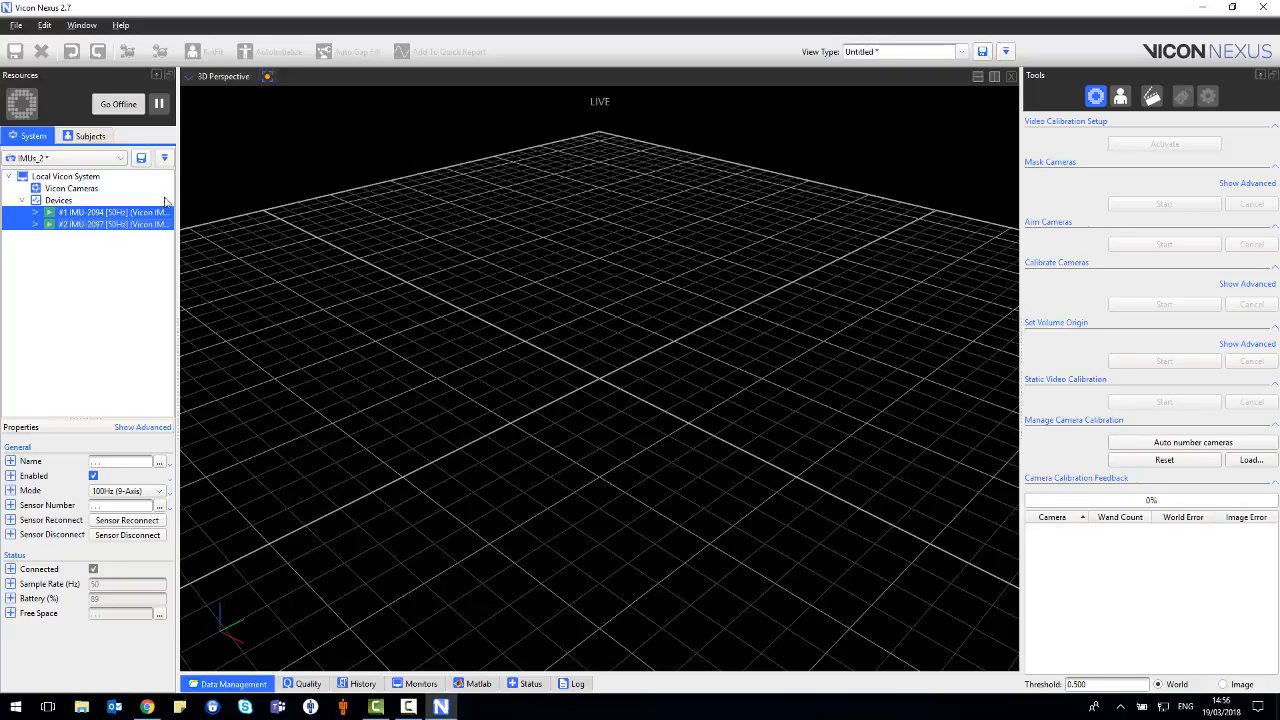
Step: Switch the 3D Perspective view to a Graph view of the two selected IMU sensors' live data
click(220, 76)
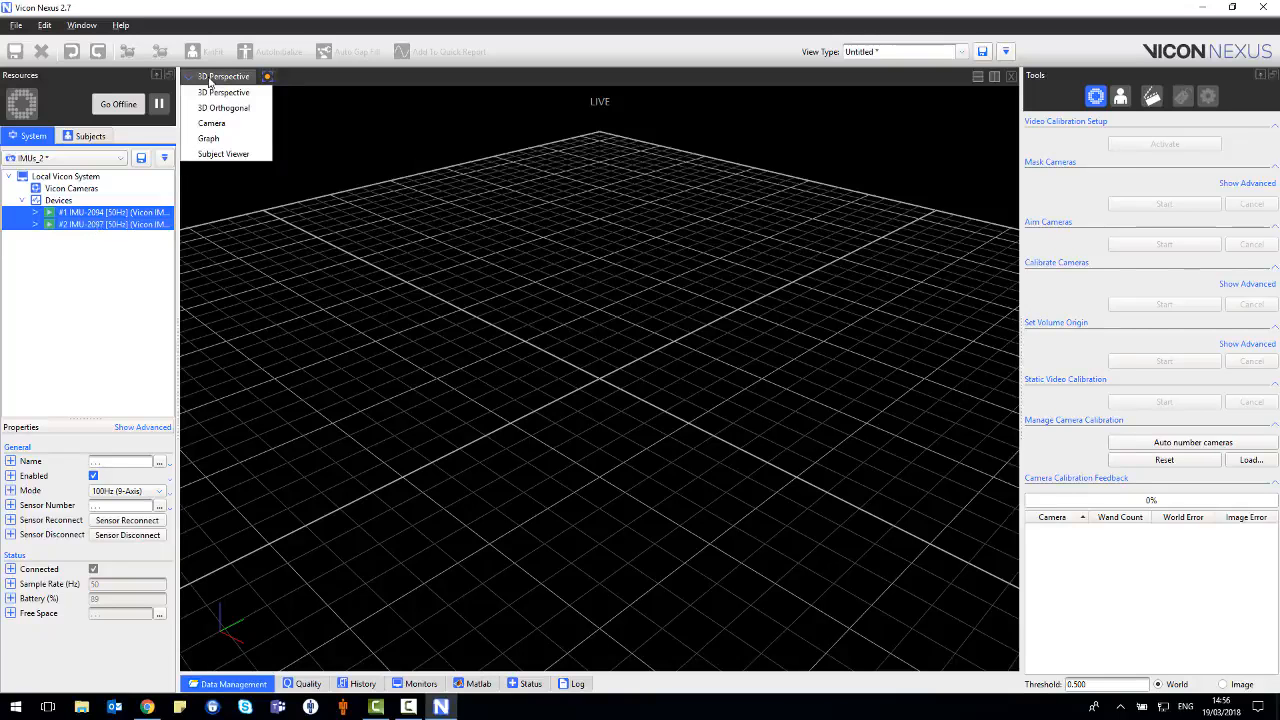
click(210, 138)
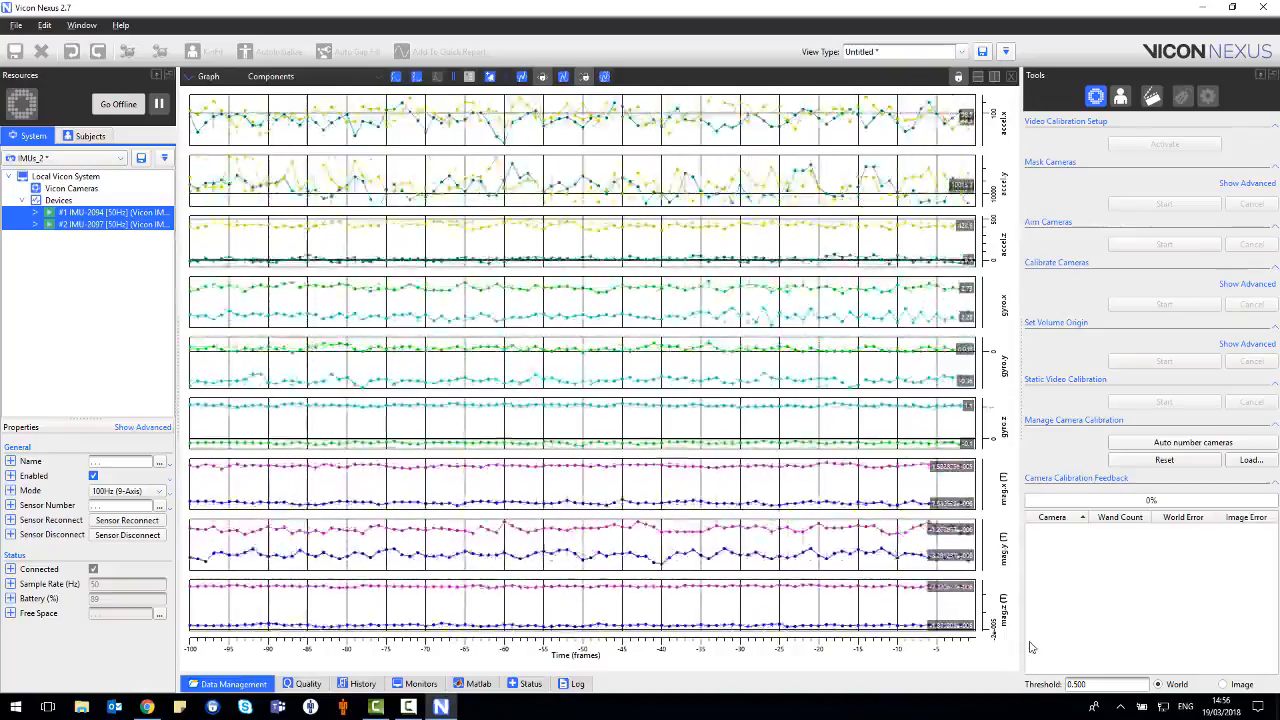
Step: Examine the individual Mode settings and available sampling options of both IMU sensors, keeping 100Hz (9-Axis)
click(10, 490)
click(155, 500)
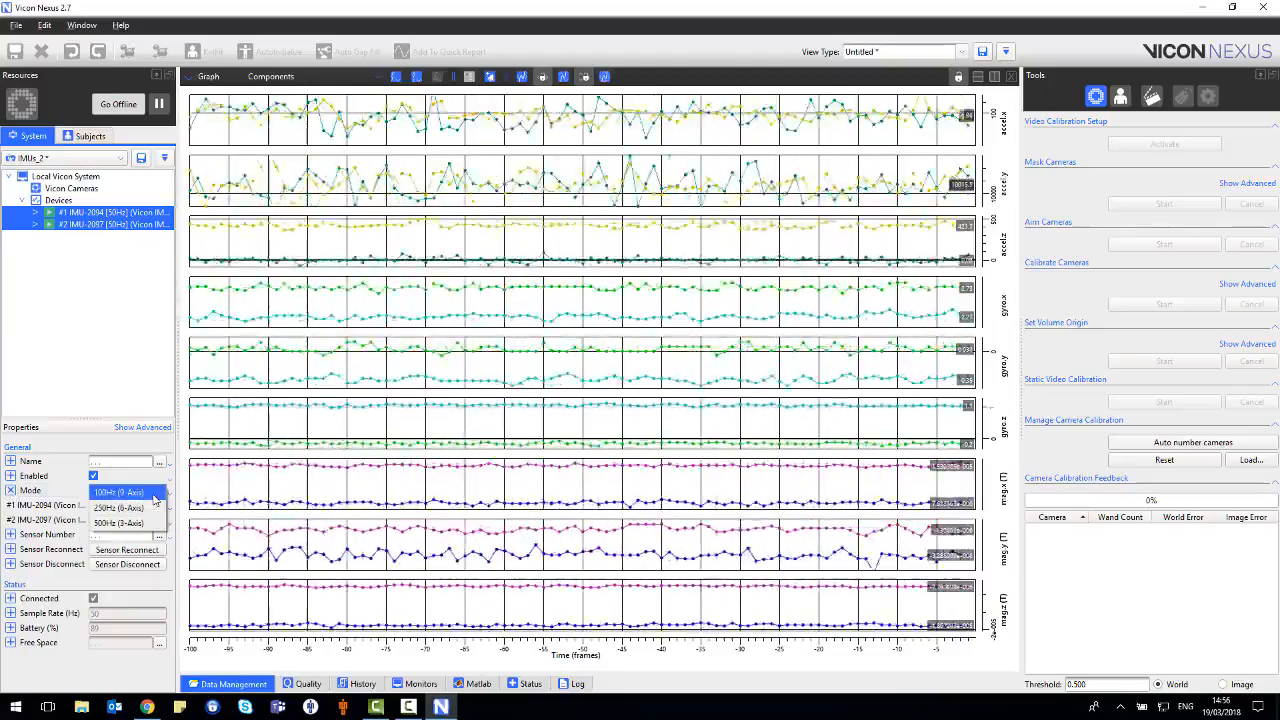
click(133, 508)
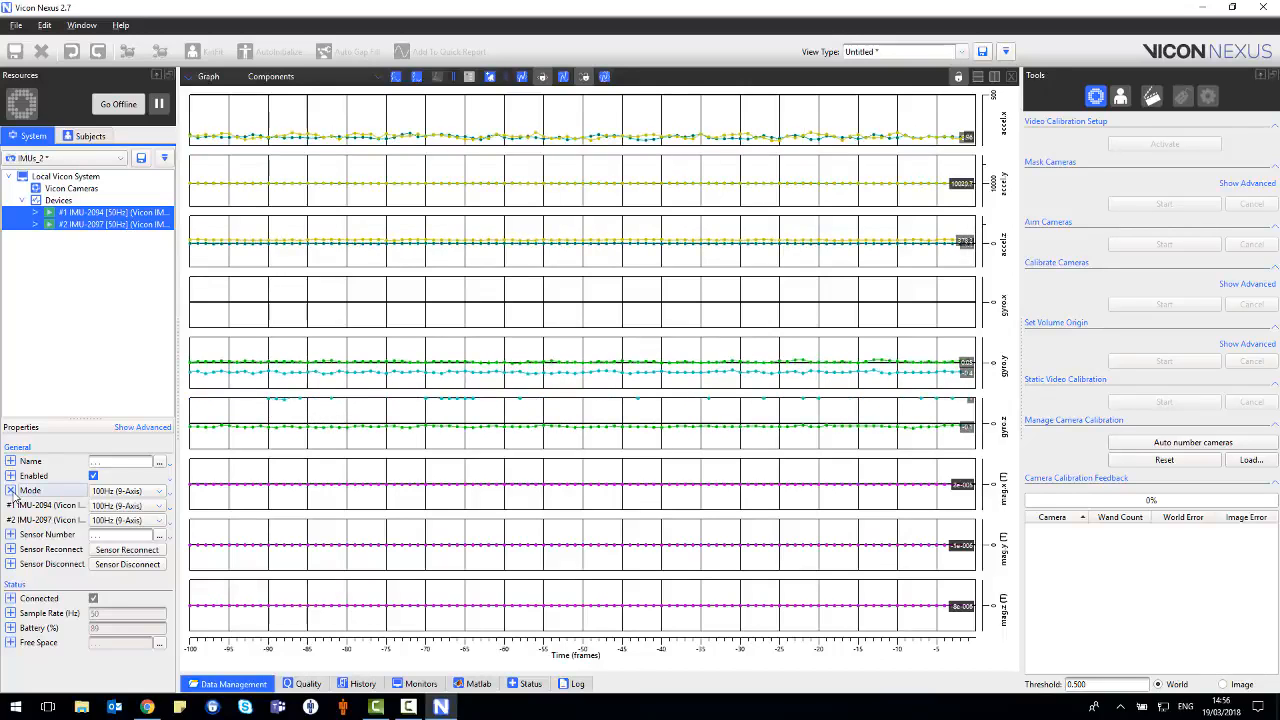
click(11, 491)
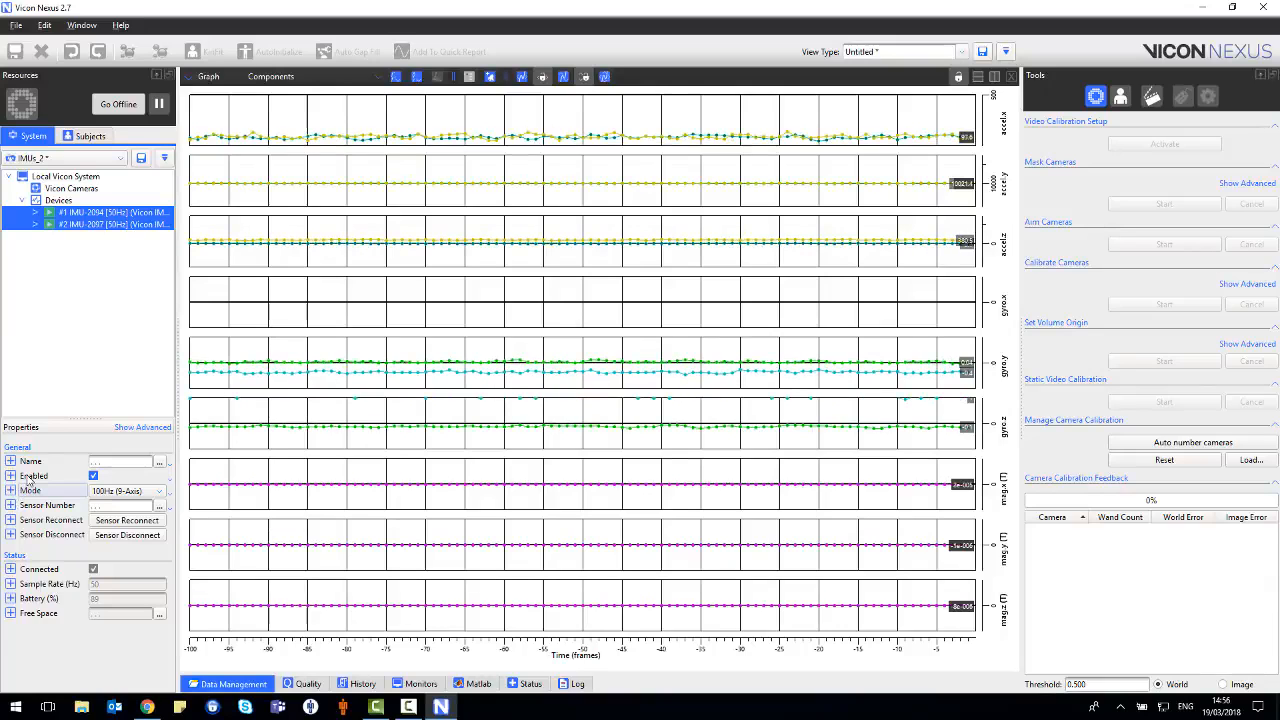
Step: Name the next capture trial IMU 01 and record it
click(1152, 97)
drag(1181, 189, 1091, 194)
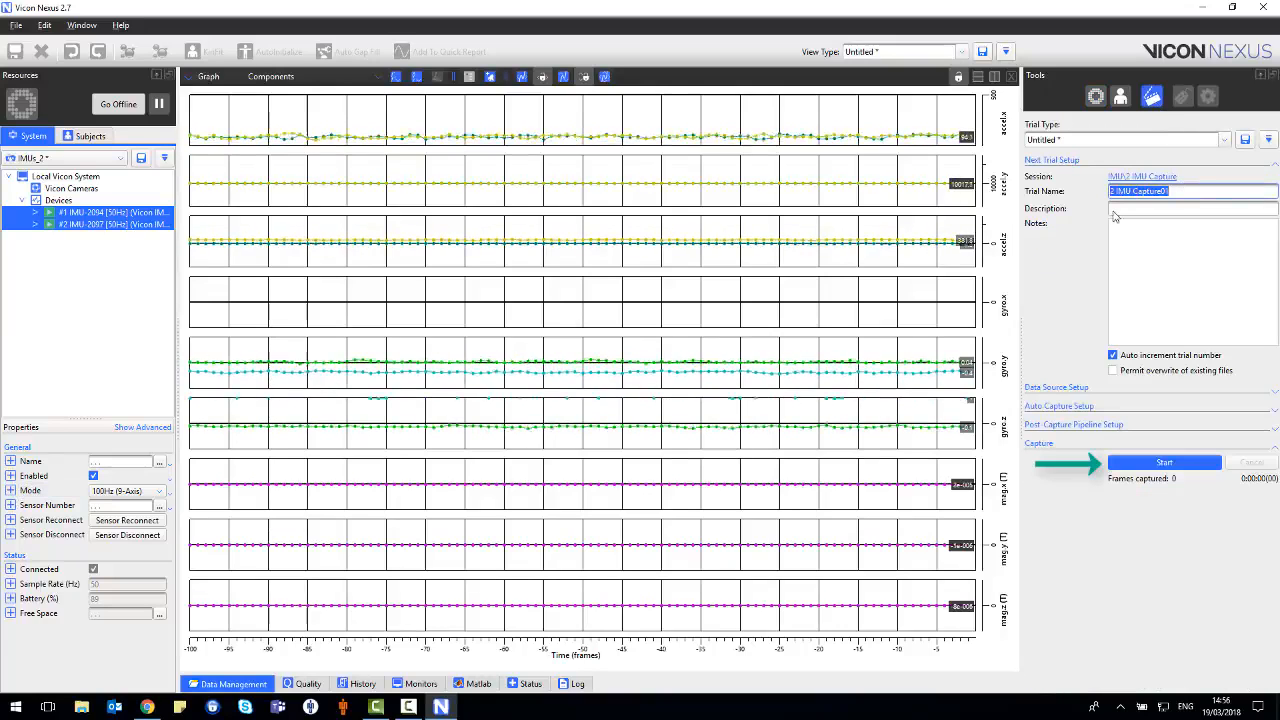
text(IMU)
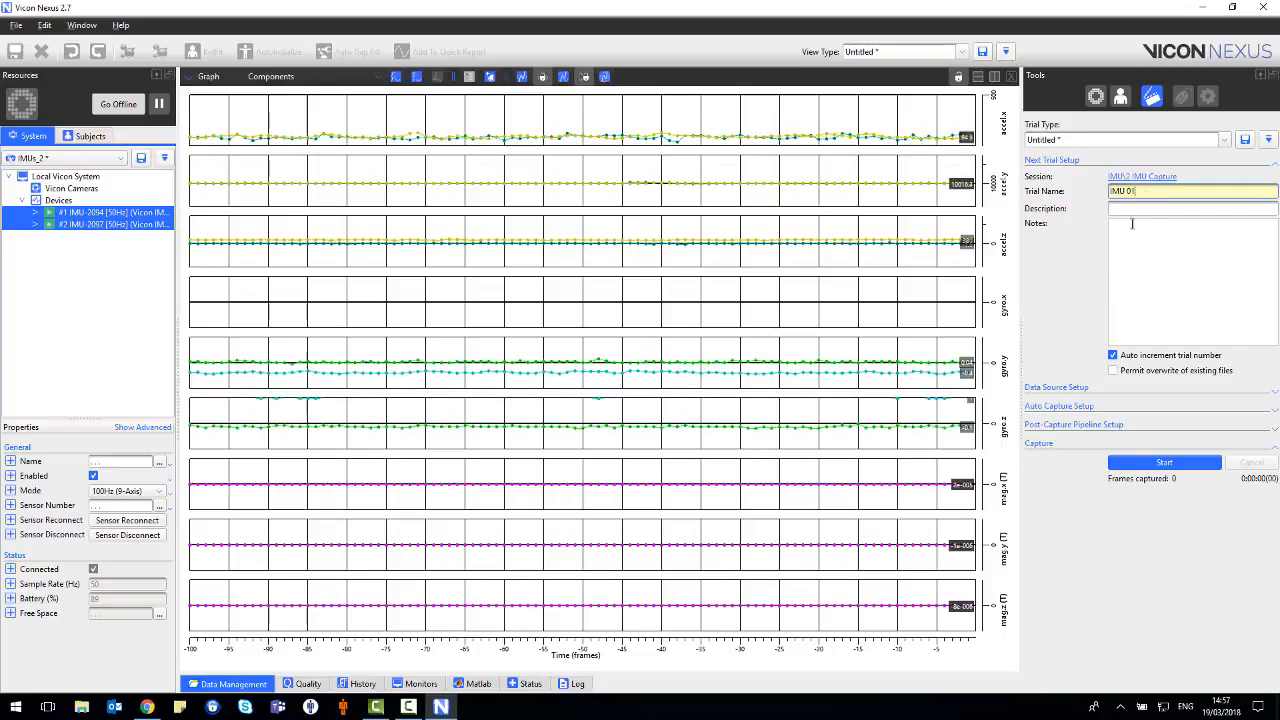
text( 01)
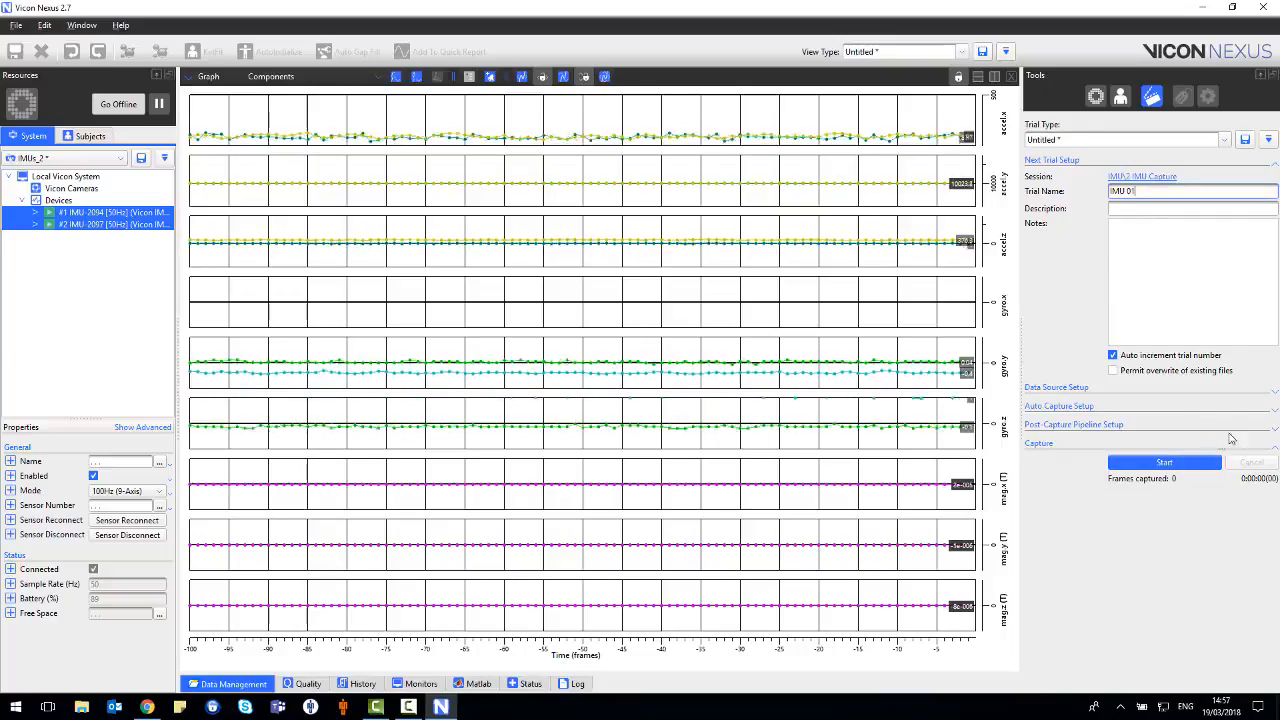
click(1210, 461)
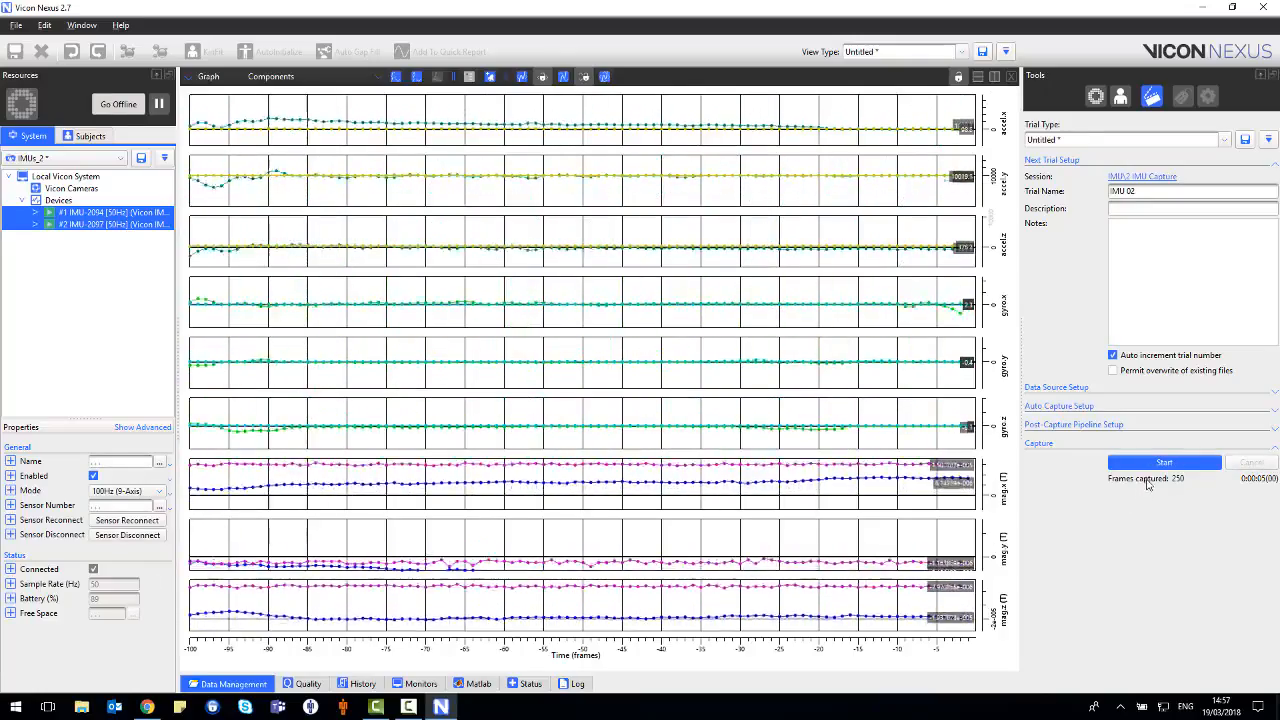
Step: Show the session's trial files and record two more trials, IMU 02 and IMU 03
click(227, 684)
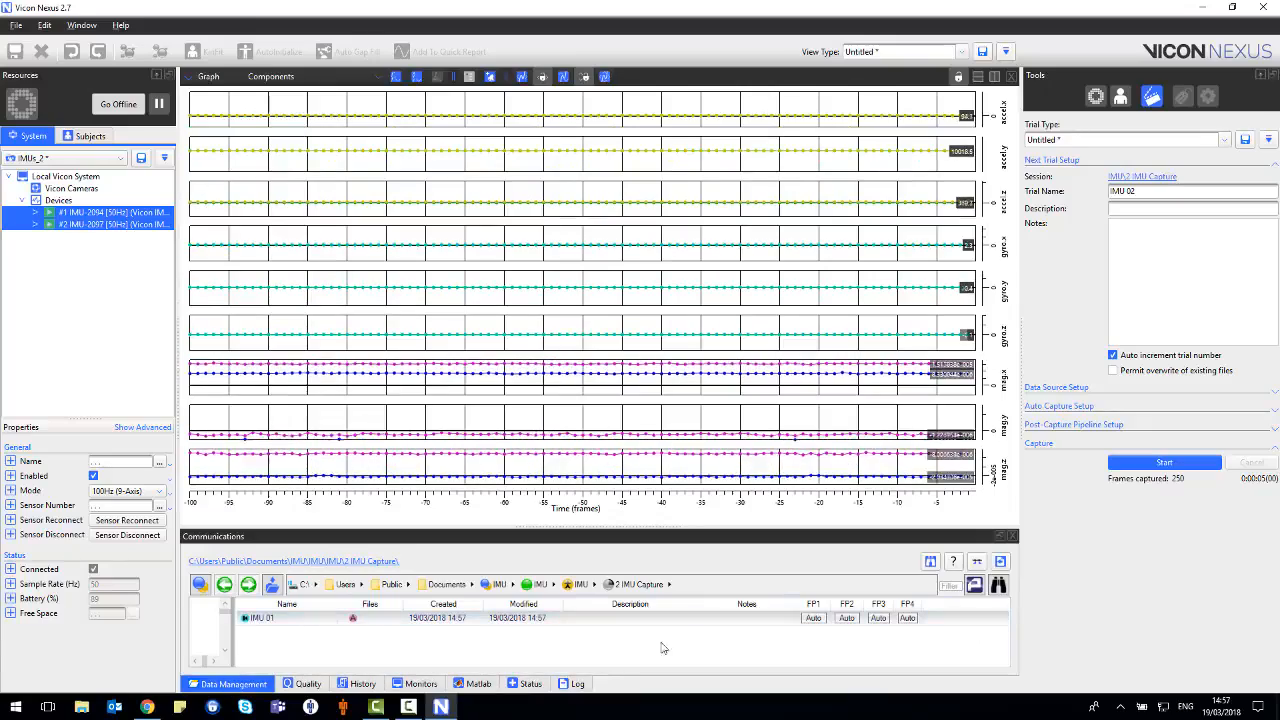
click(1150, 463)
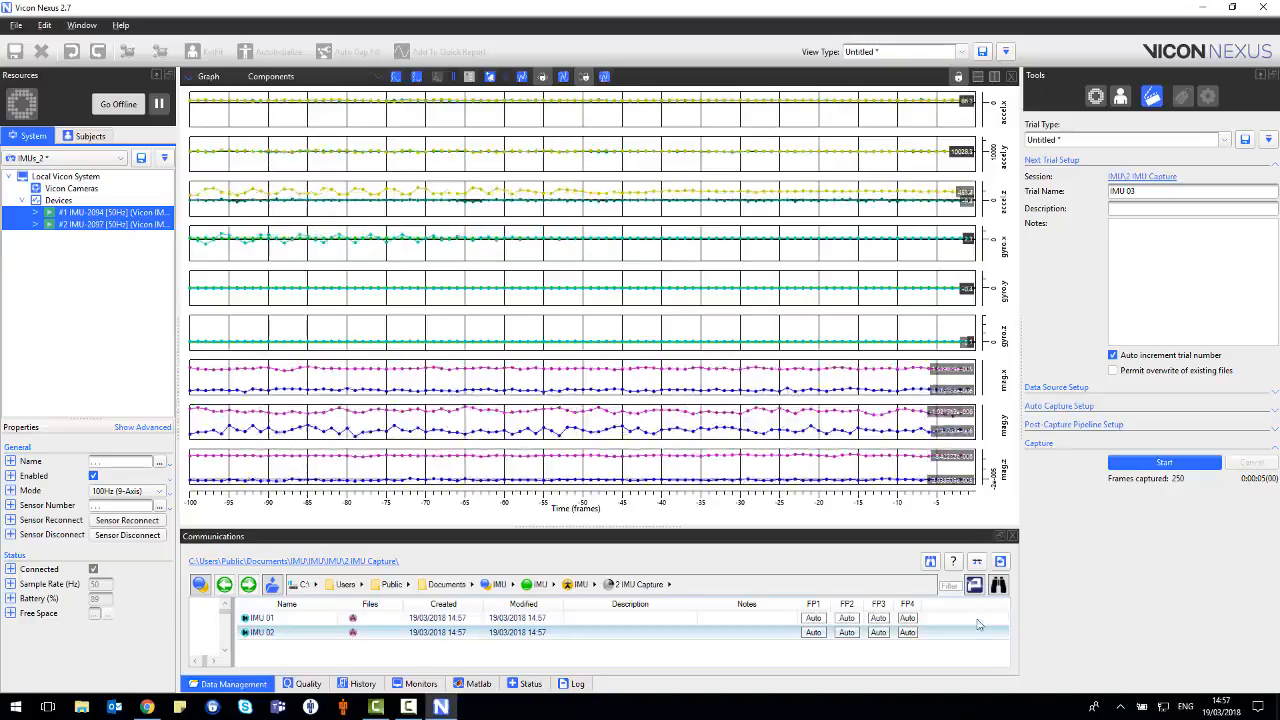
click(1150, 463)
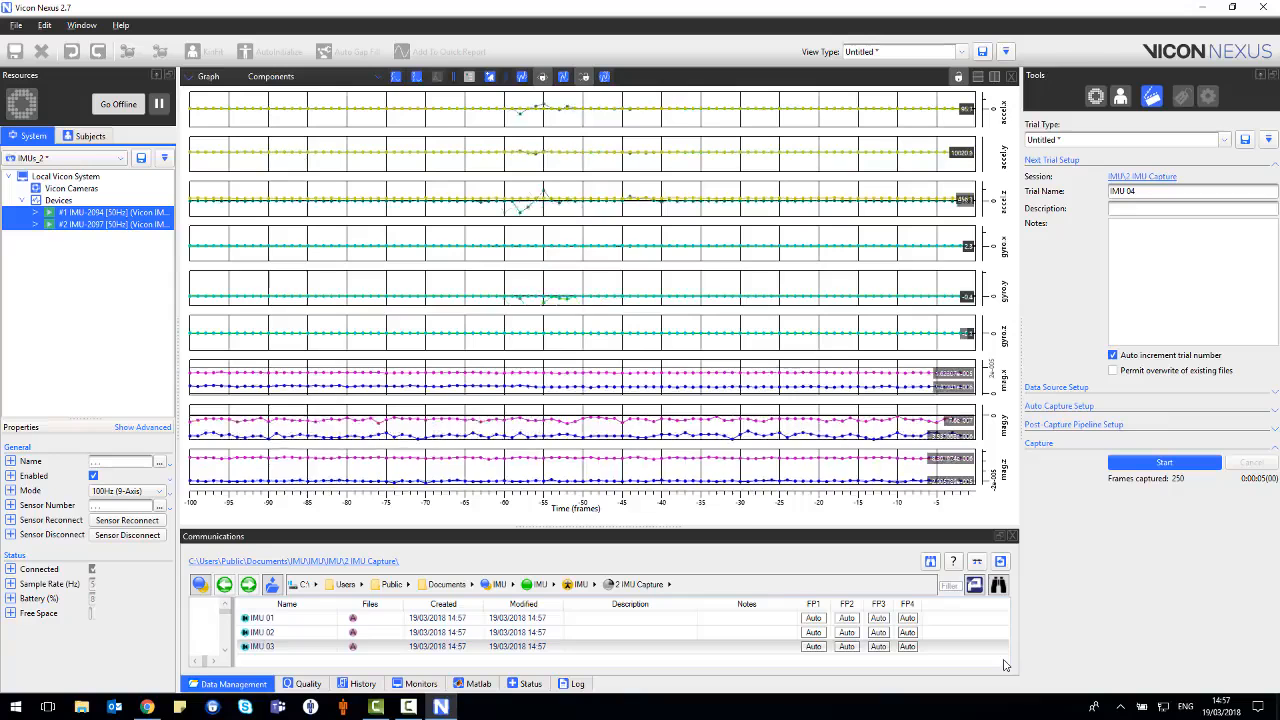
Step: Open the recorded trial IMU 01 and show both IMU sensors' data in a Graph view
double_click(258, 619)
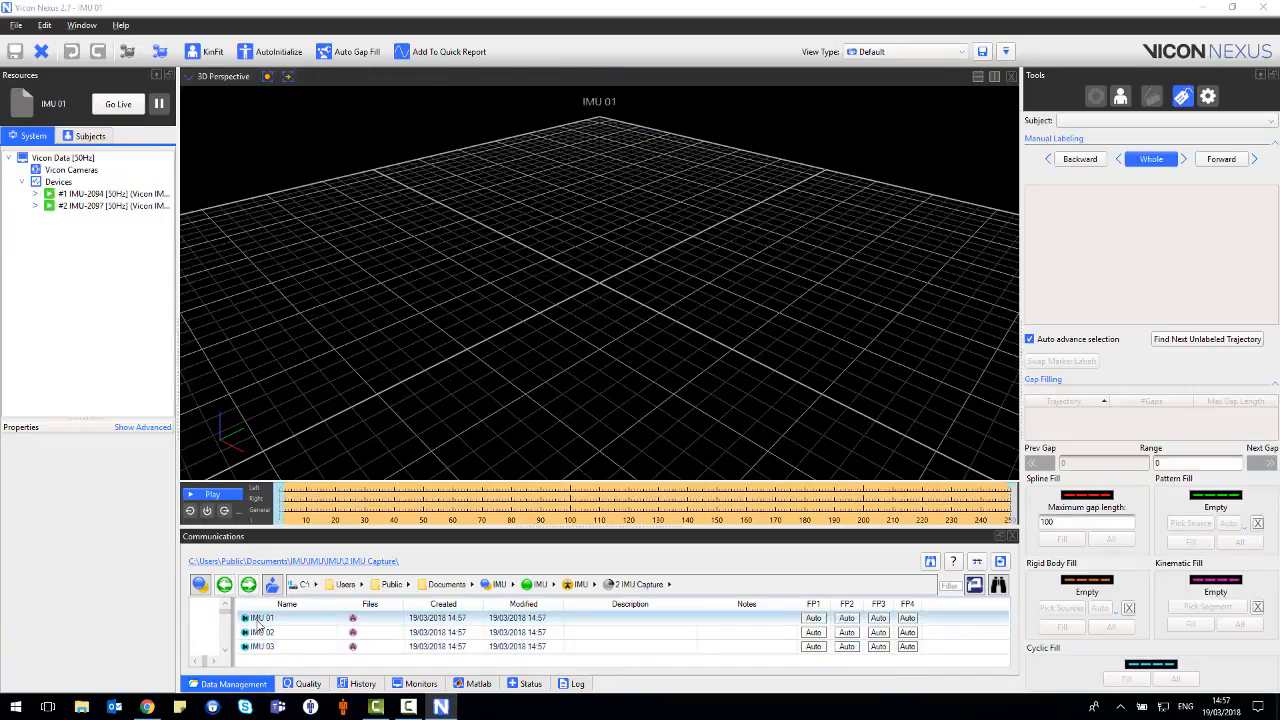
click(105, 194)
shift+click(105, 206)
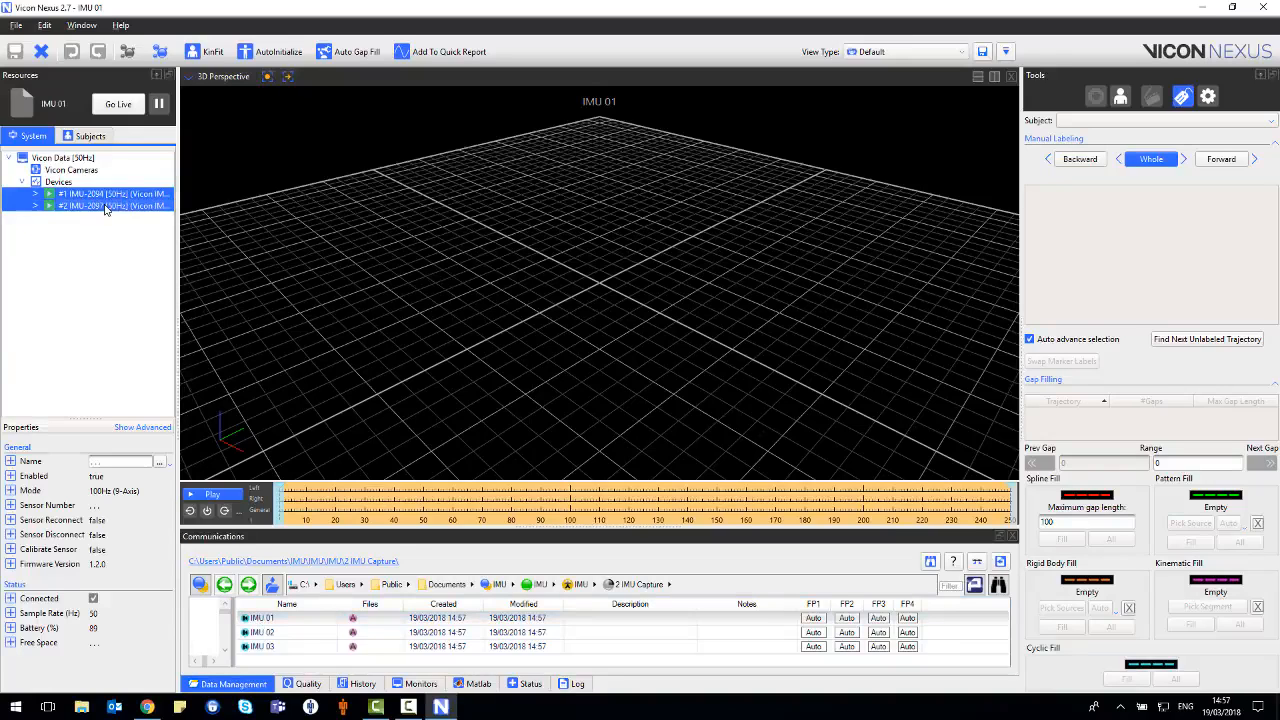
click(208, 78)
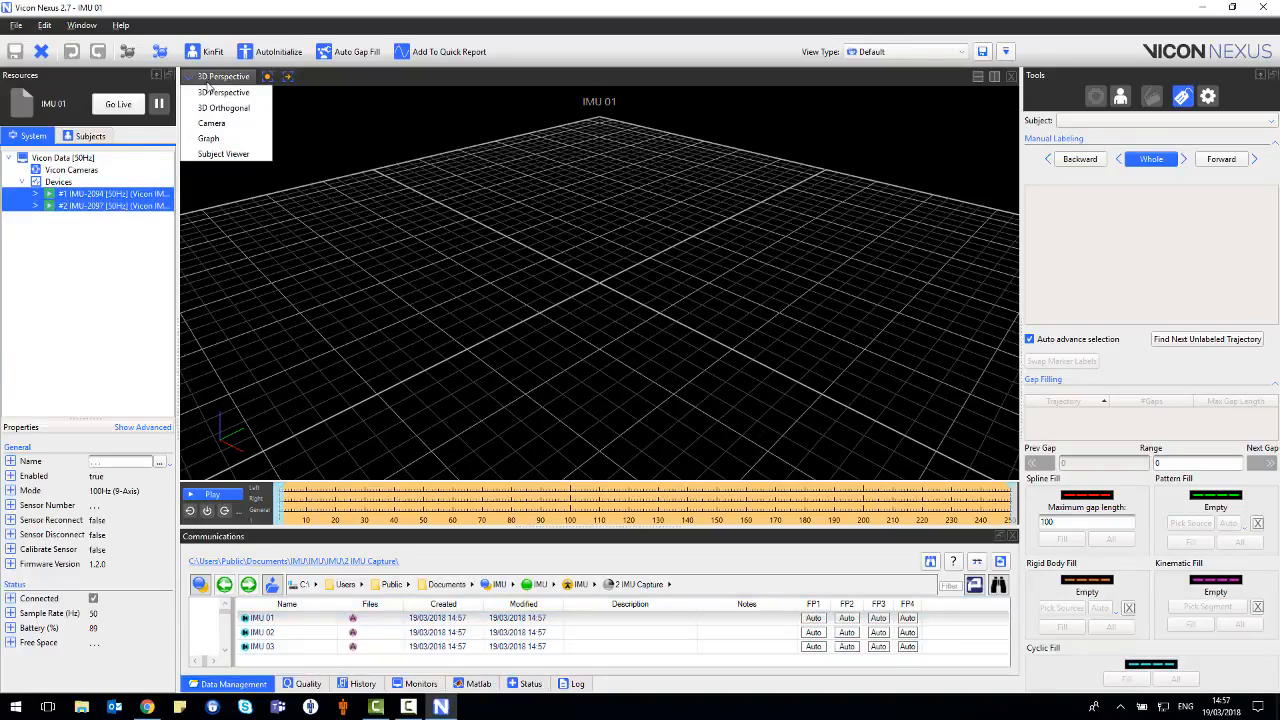
click(208, 138)
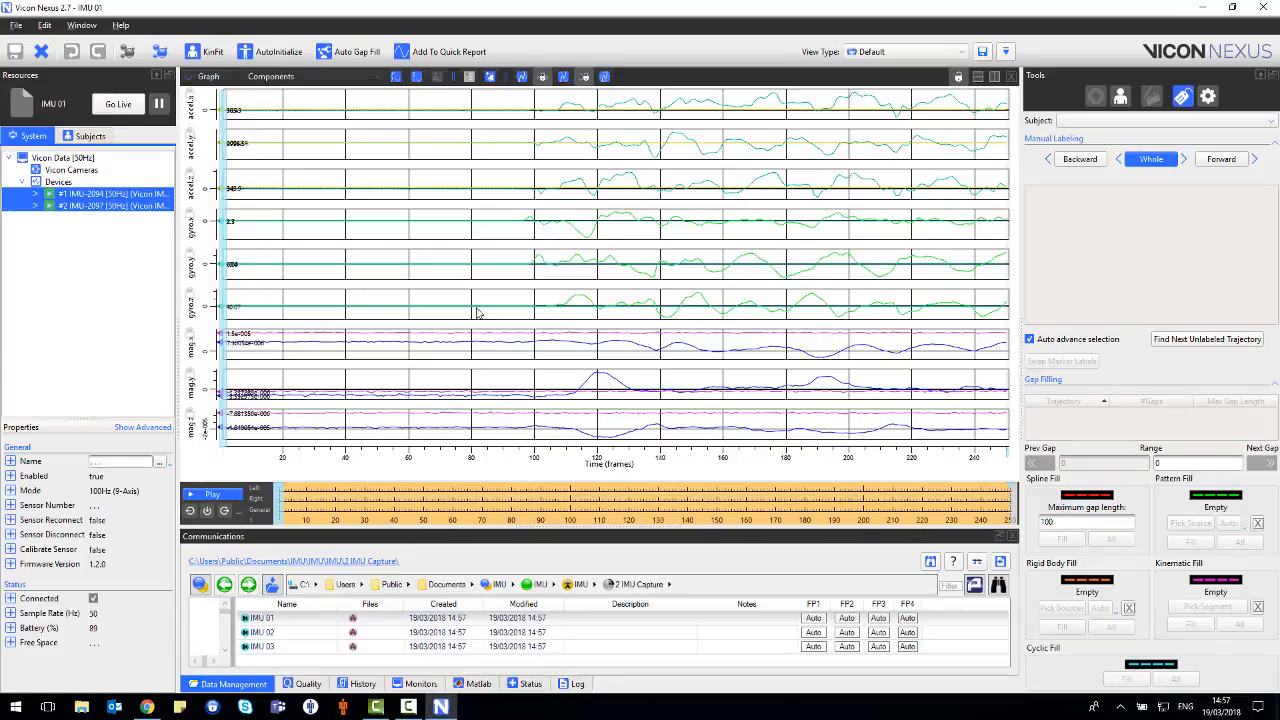
Step: Close the Communications pane and play back trial IMU 01 to review both sensors' graphed data
click(1011, 536)
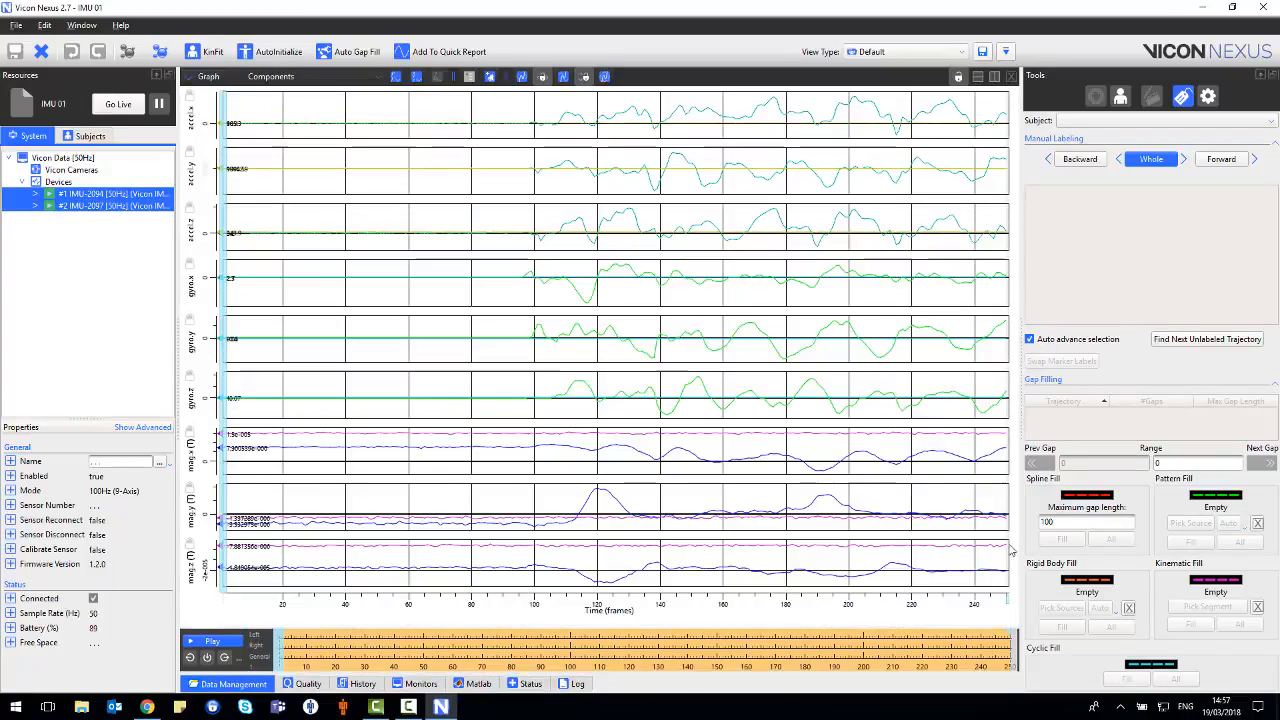
click(228, 645)
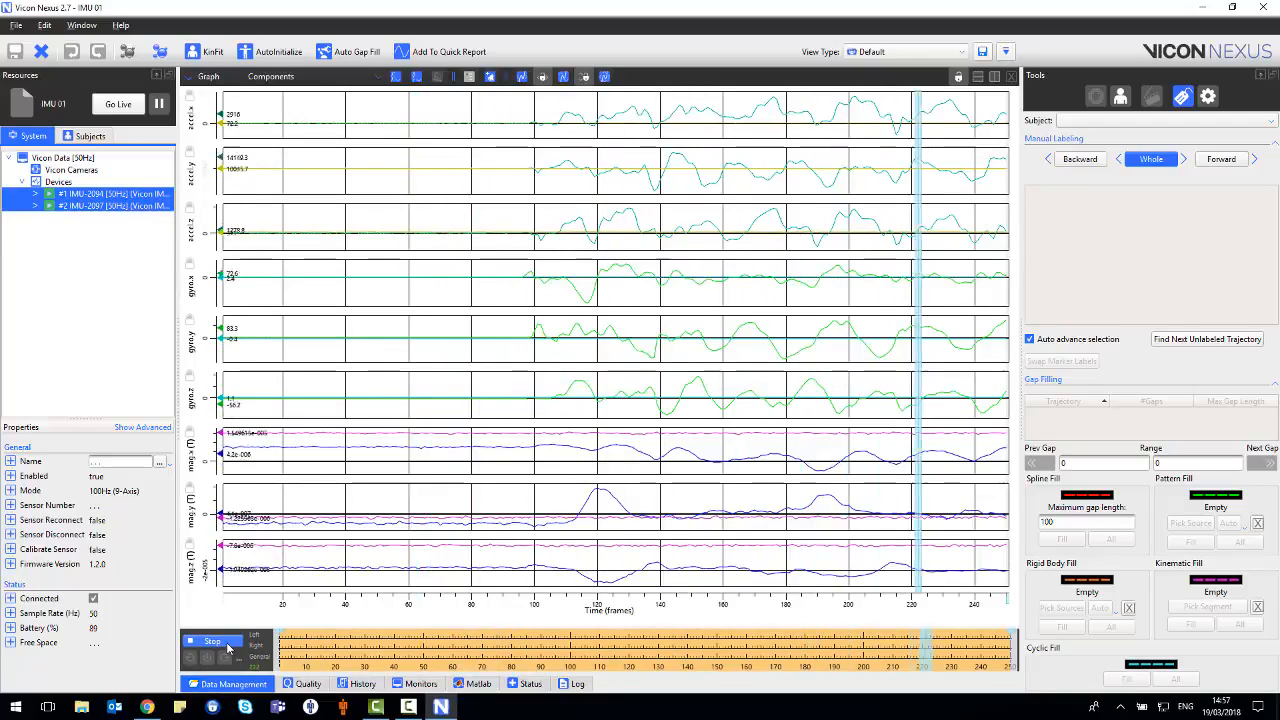
click(228, 645)
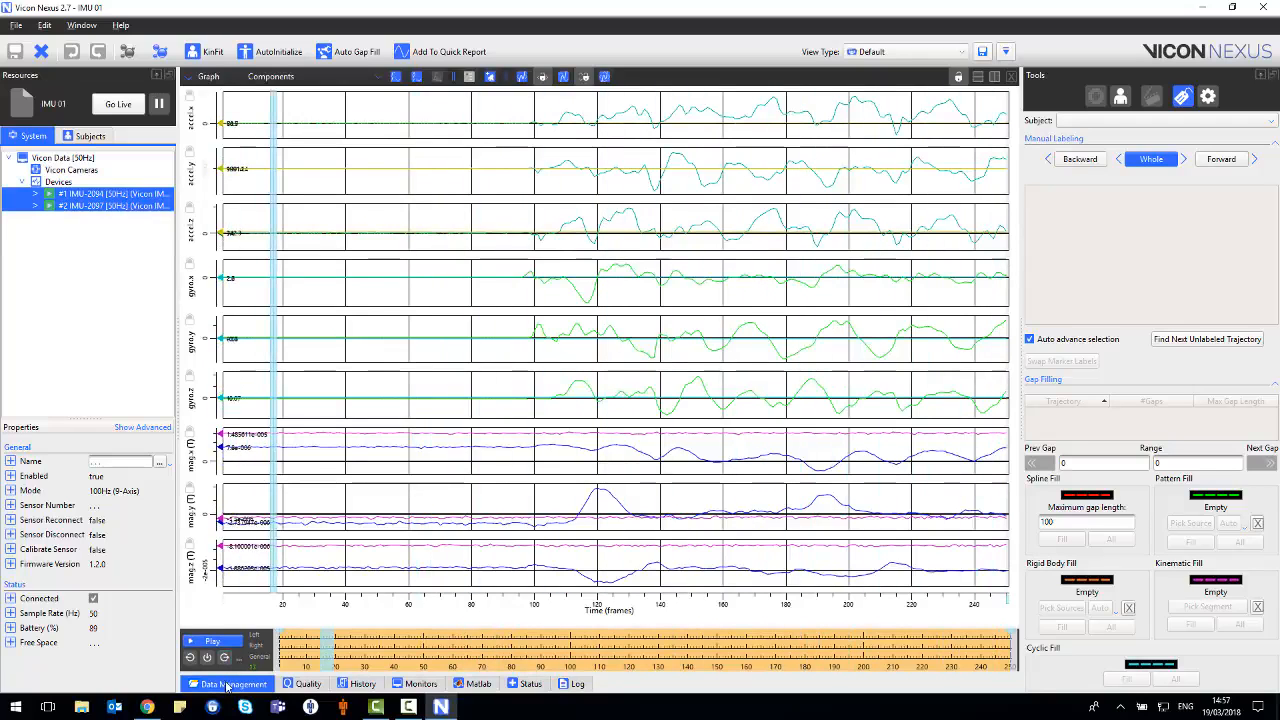
Step: Go back to live mode and open the IMU file transfer list in an enlarged Communications pane
click(227, 684)
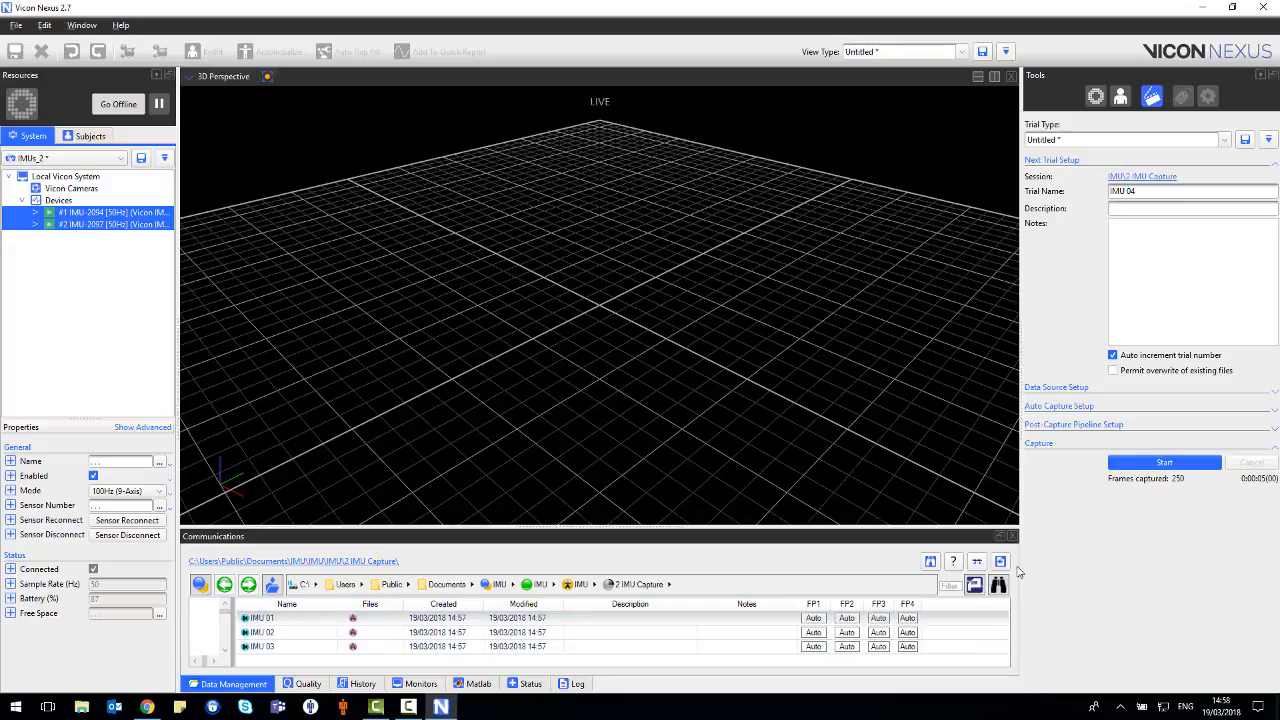
click(1000, 561)
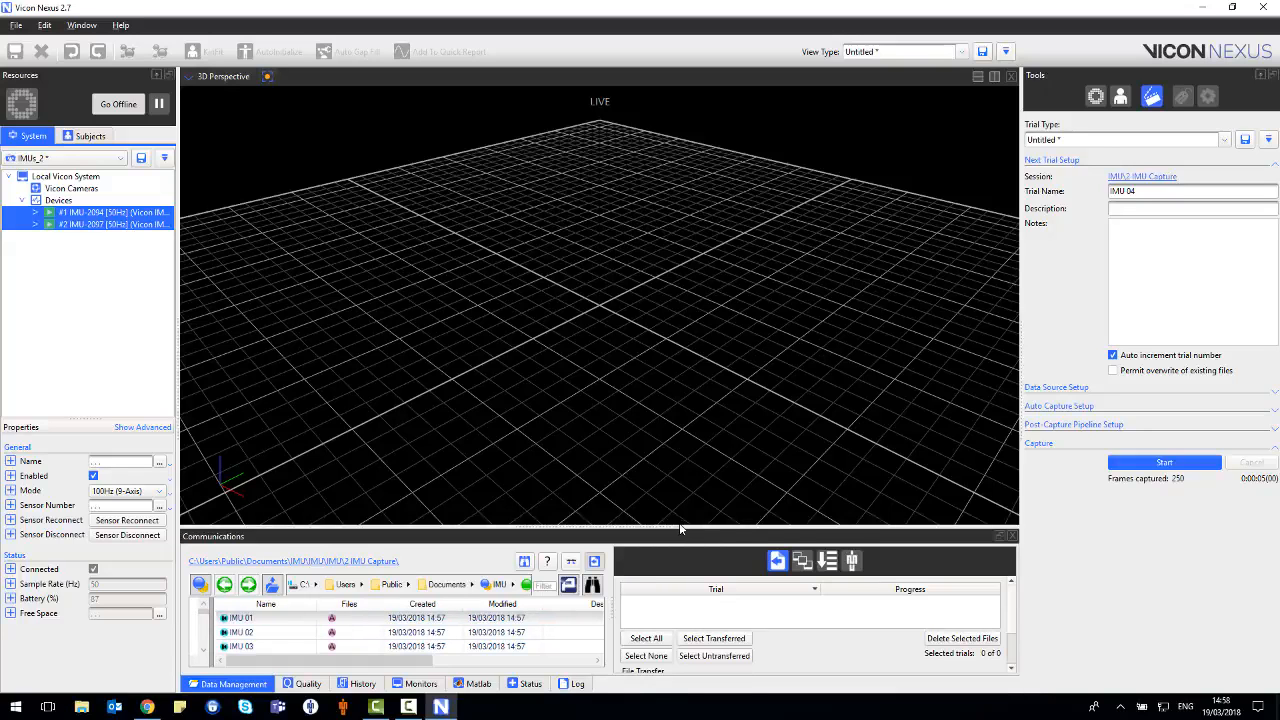
drag(680, 529, 666, 342)
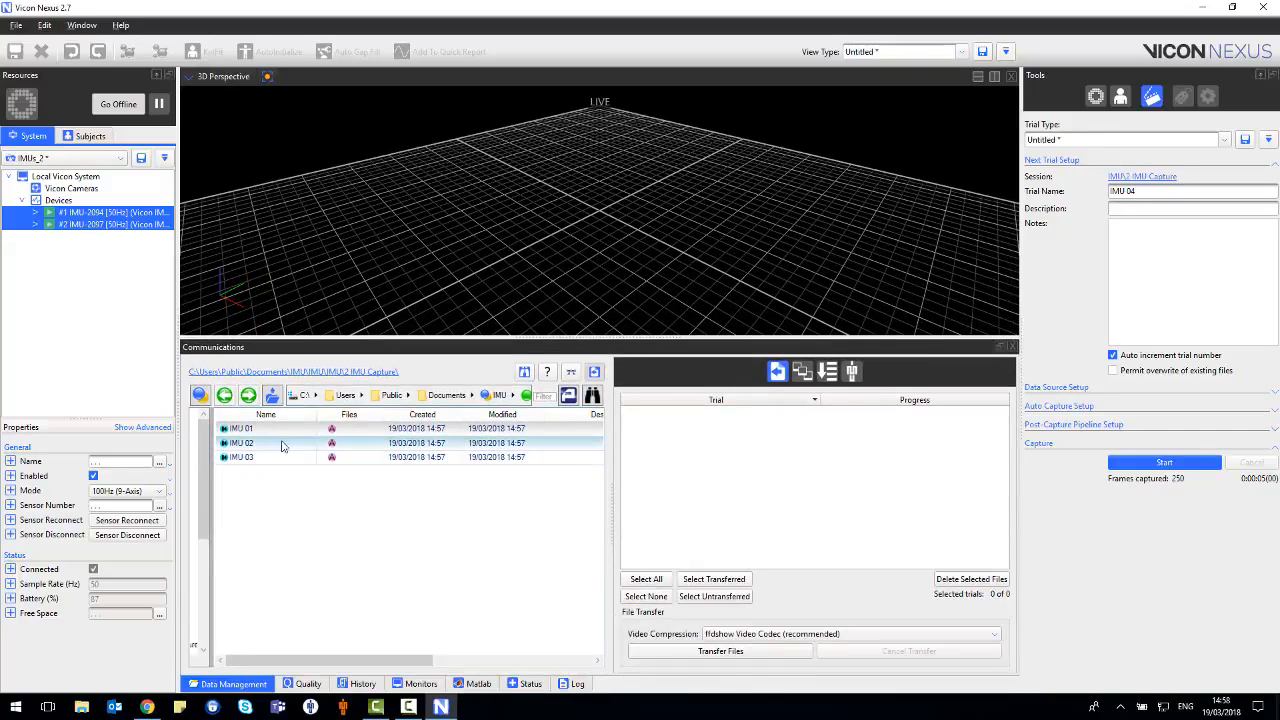
click(855, 376)
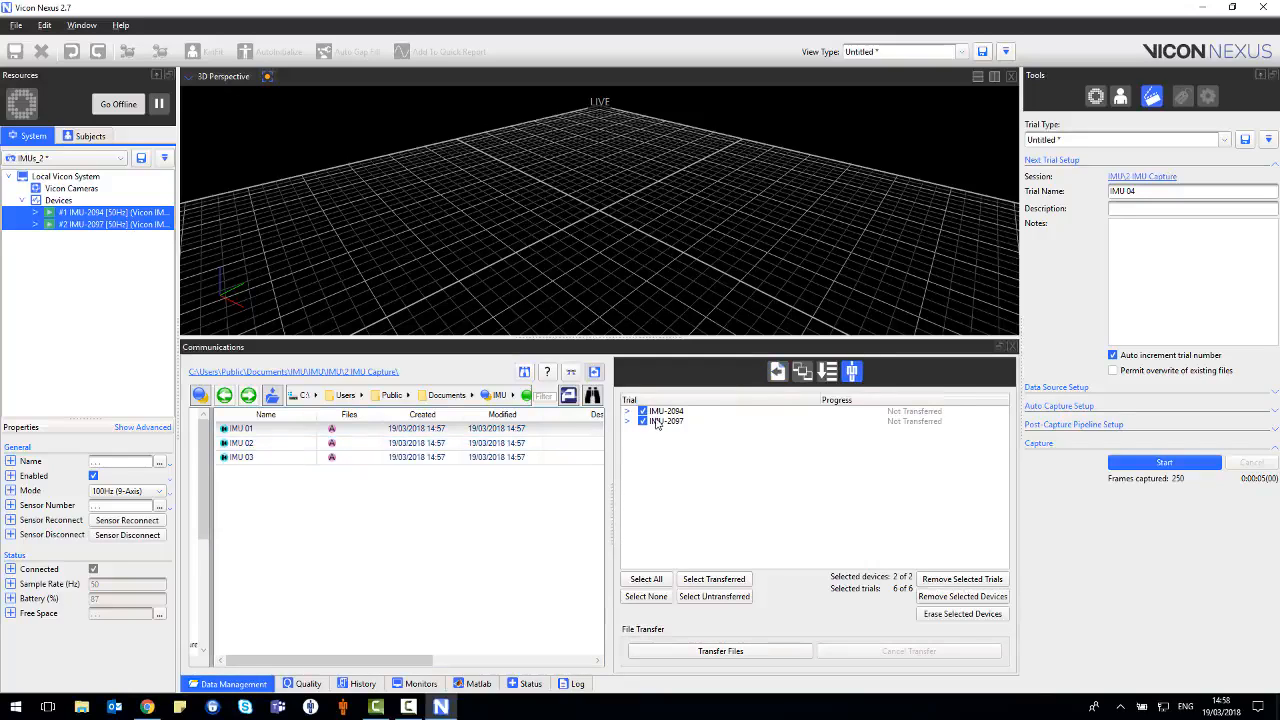
Step: Expand IMU-2094 and IMU-2097 in the transfer list and transfer all their selected trial files
click(627, 412)
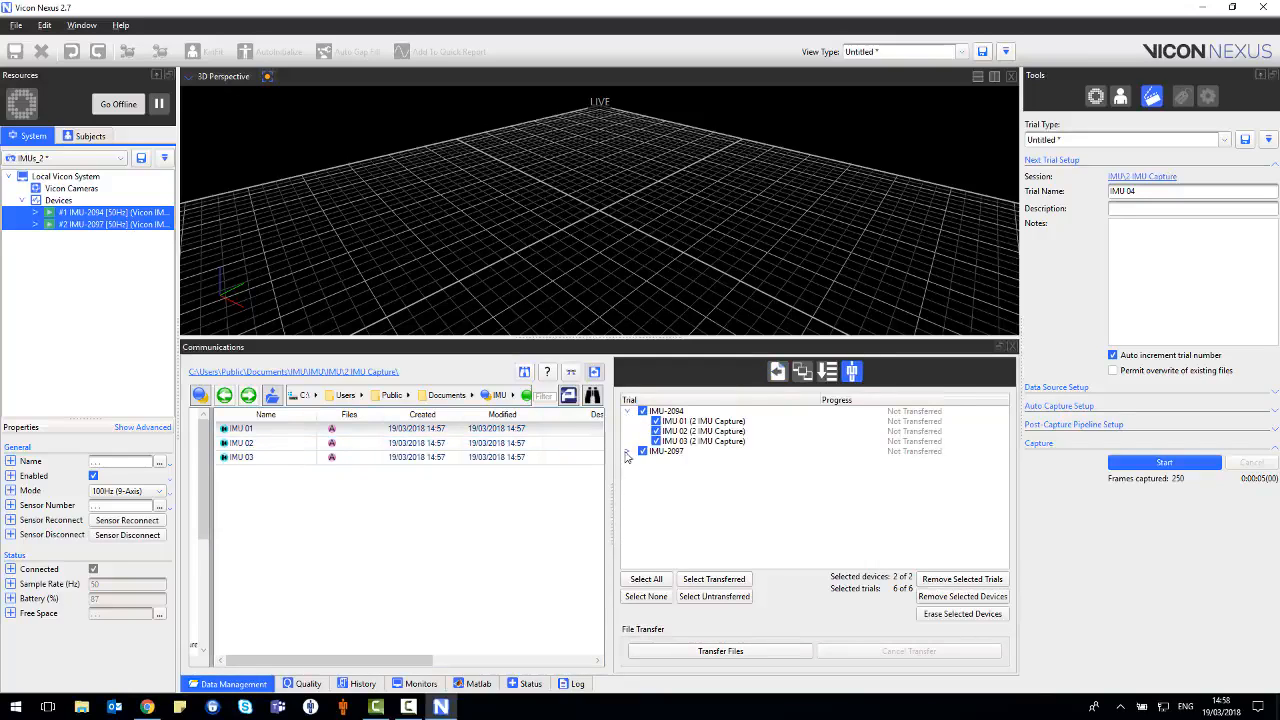
click(627, 452)
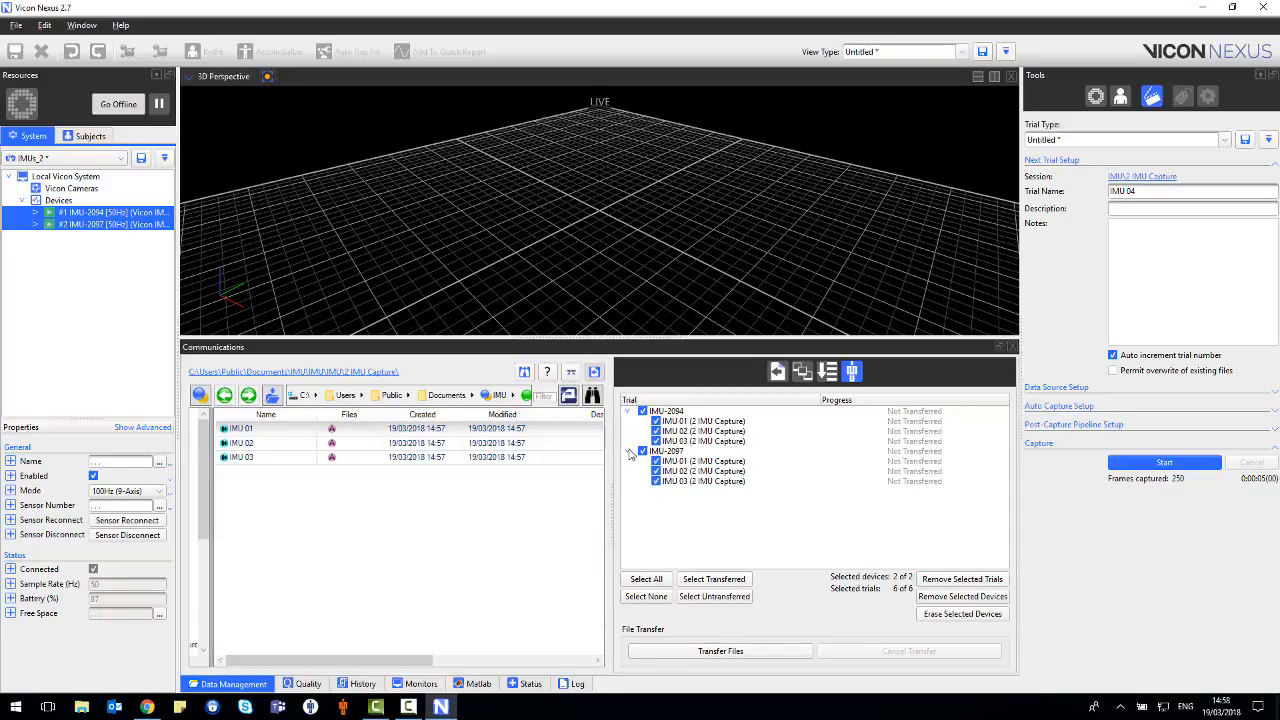
click(628, 452)
click(628, 452)
click(737, 654)
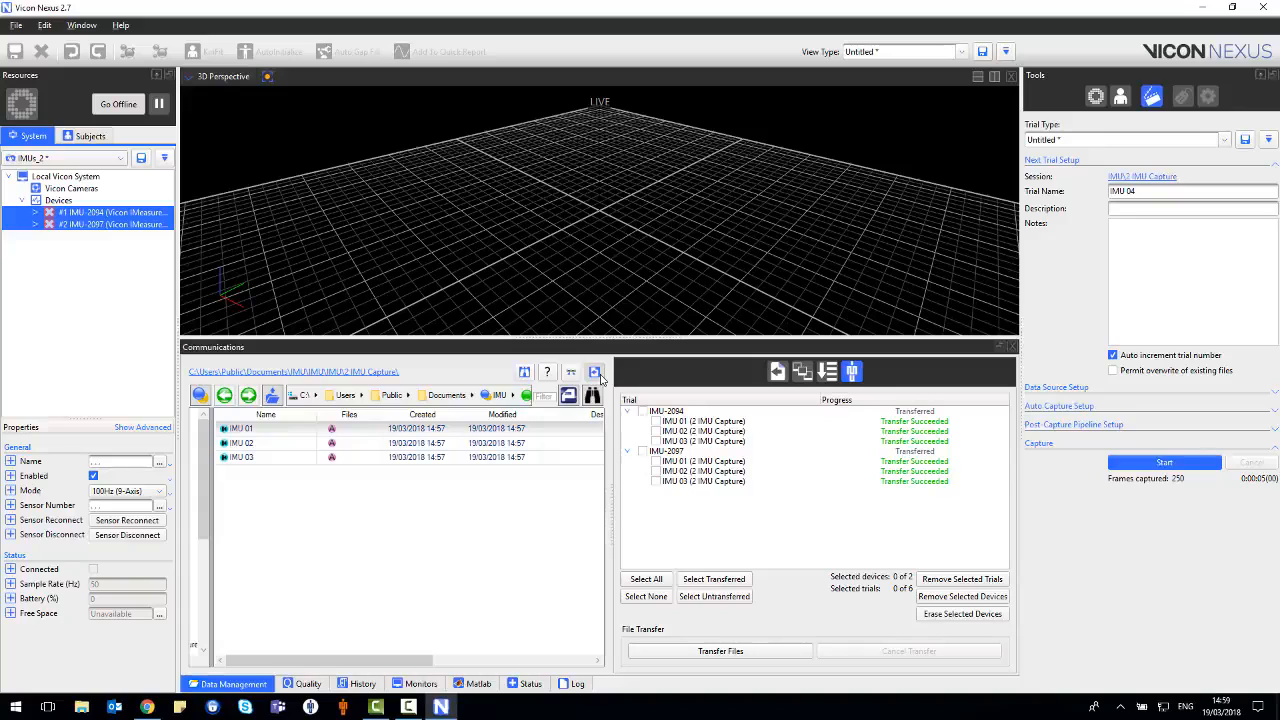
Step: Hide the file transfer list, reload trial IMU 01 and play back the transferred data of both IMU sensors as graphs
click(595, 372)
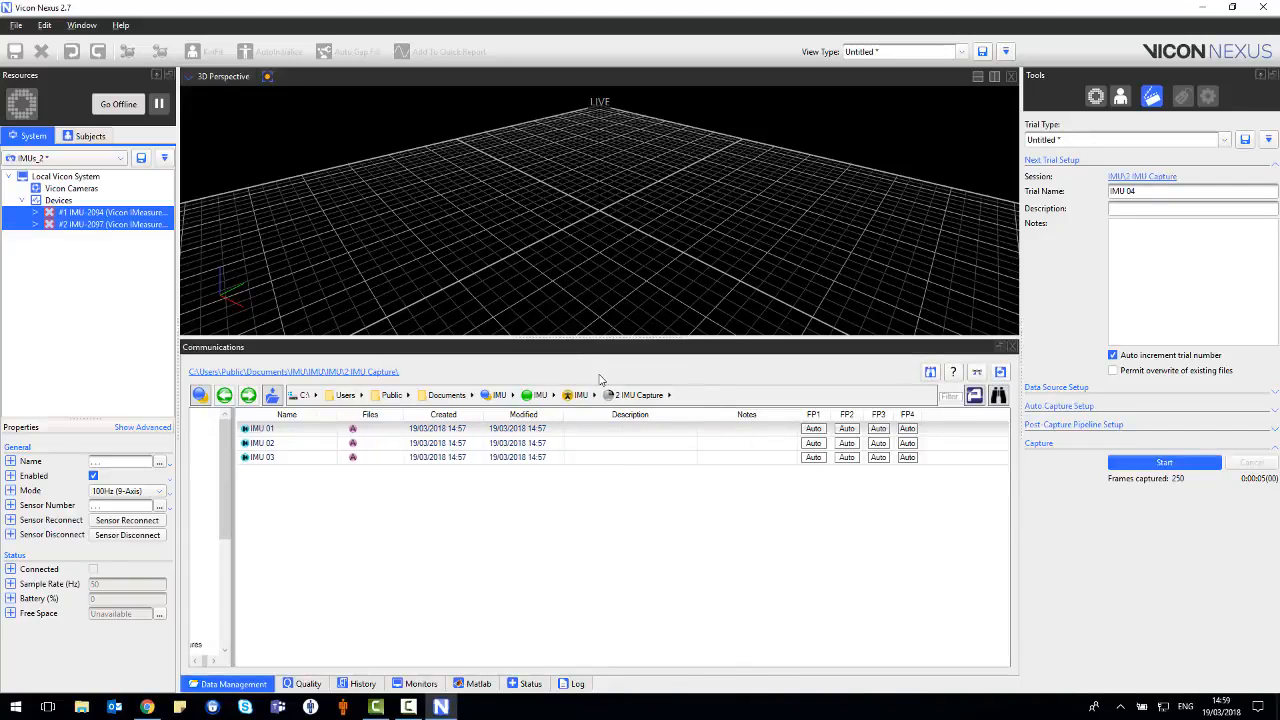
double_click(262, 429)
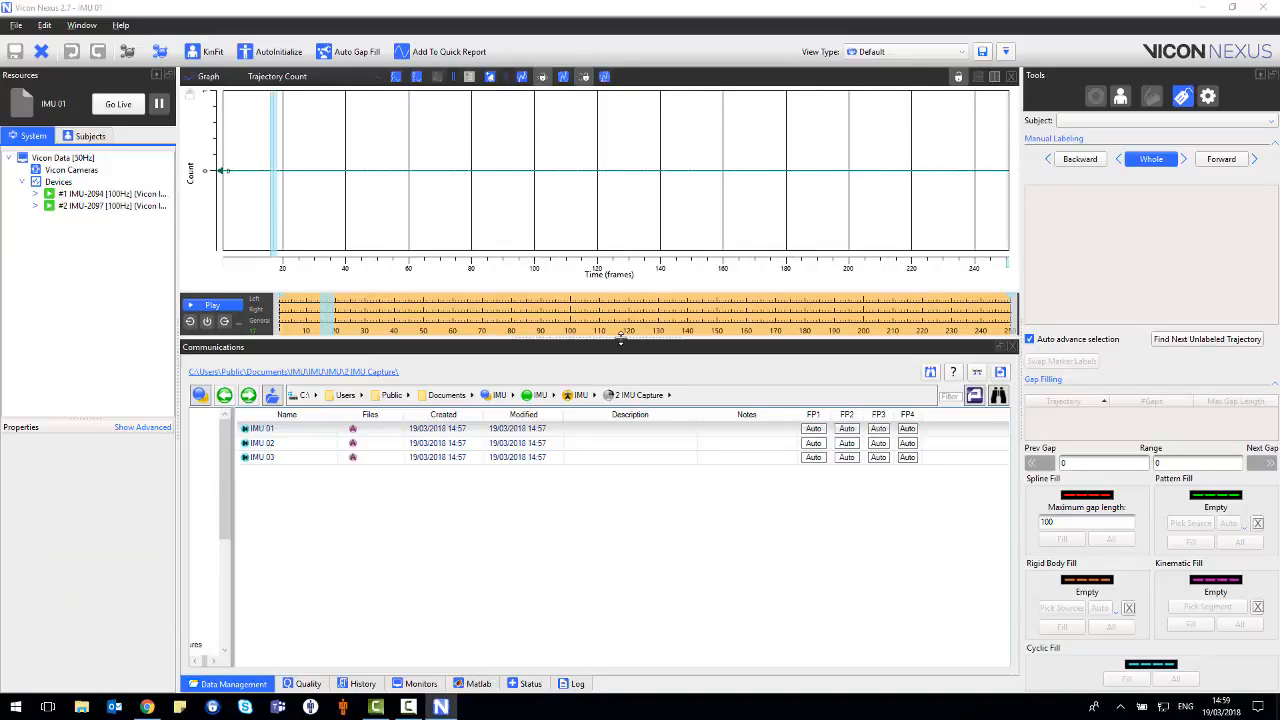
drag(621, 338, 649, 565)
drag(114, 194, 114, 206)
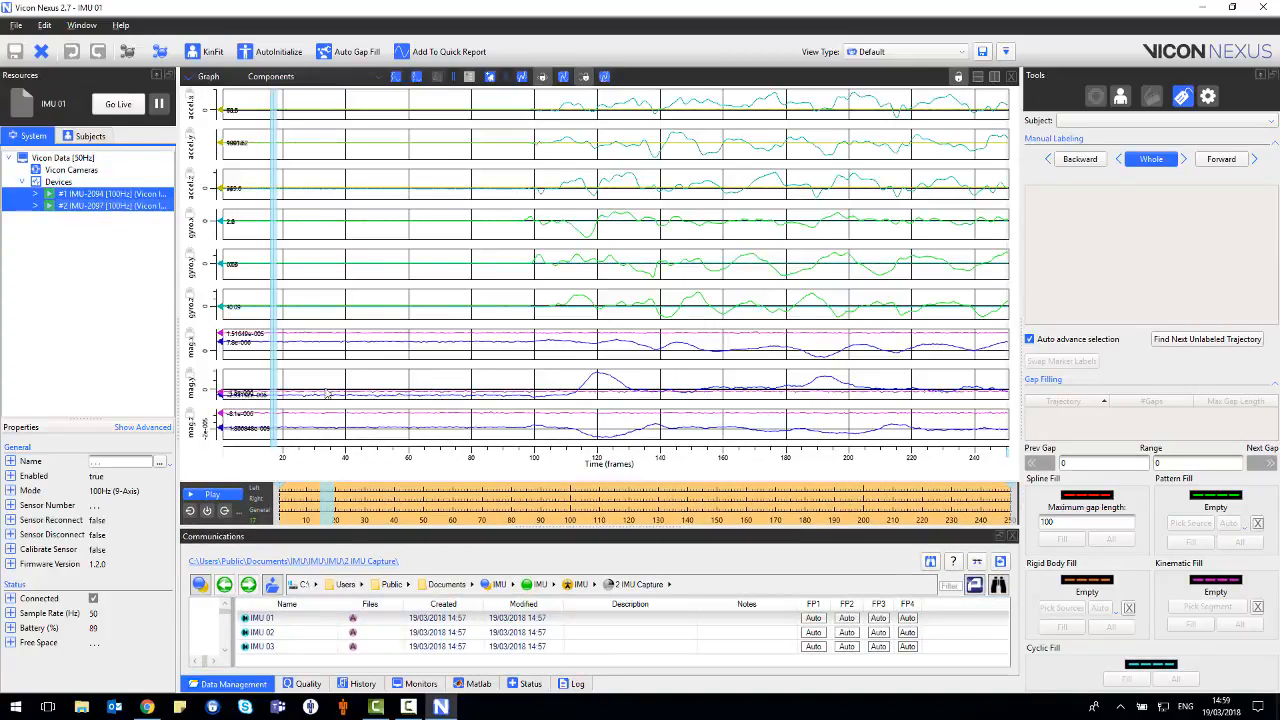
click(213, 495)
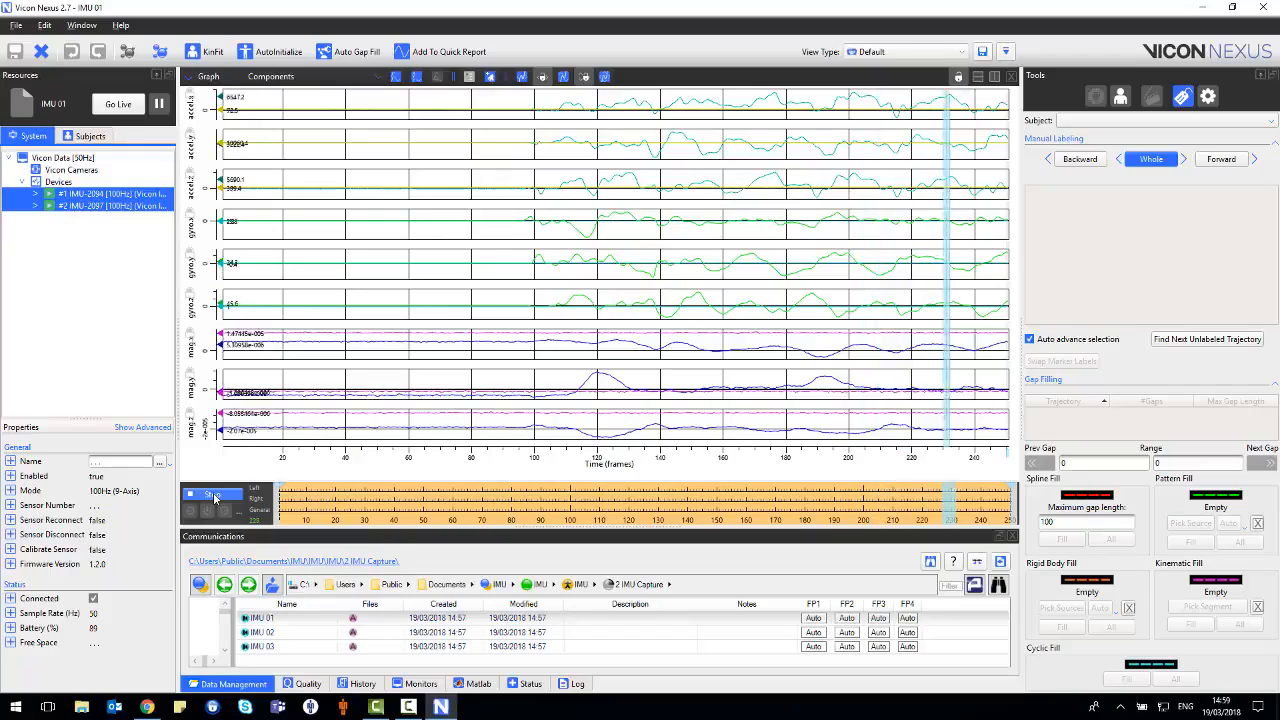
click(213, 495)
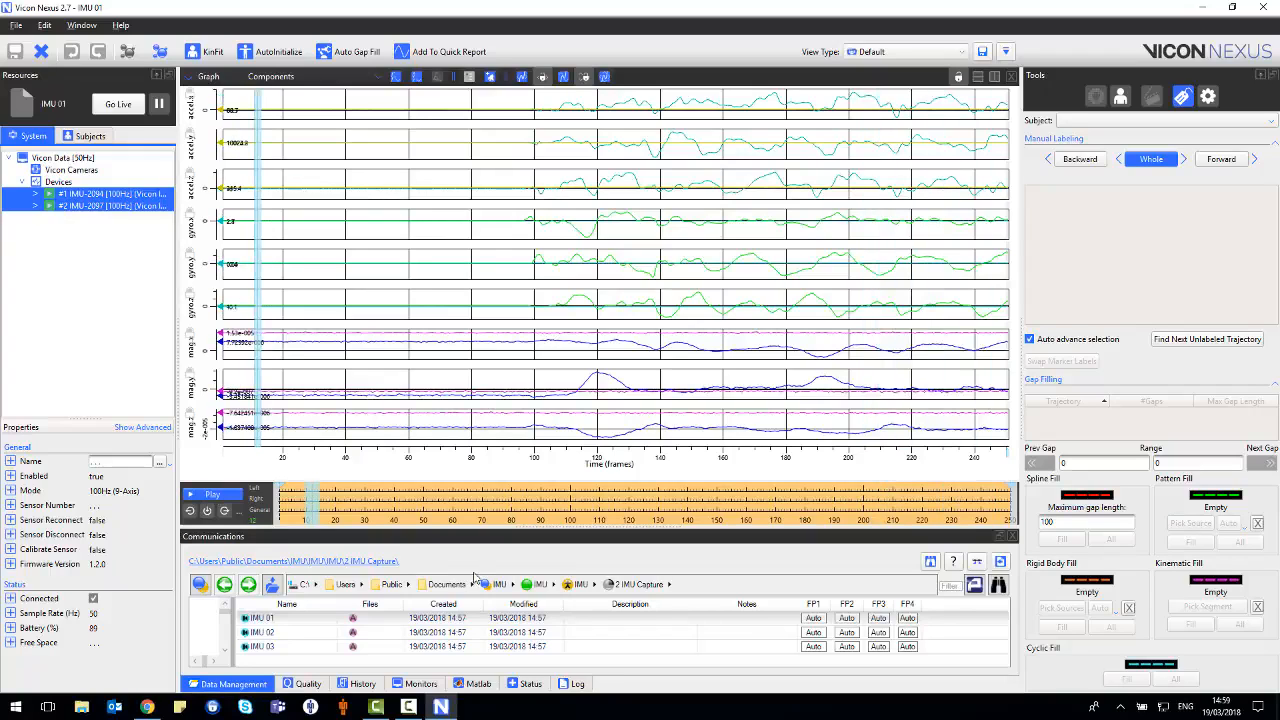
Step: Browse to the Table Tennis Match session in the Table Tennis folder and open trial IMU02
click(536, 590)
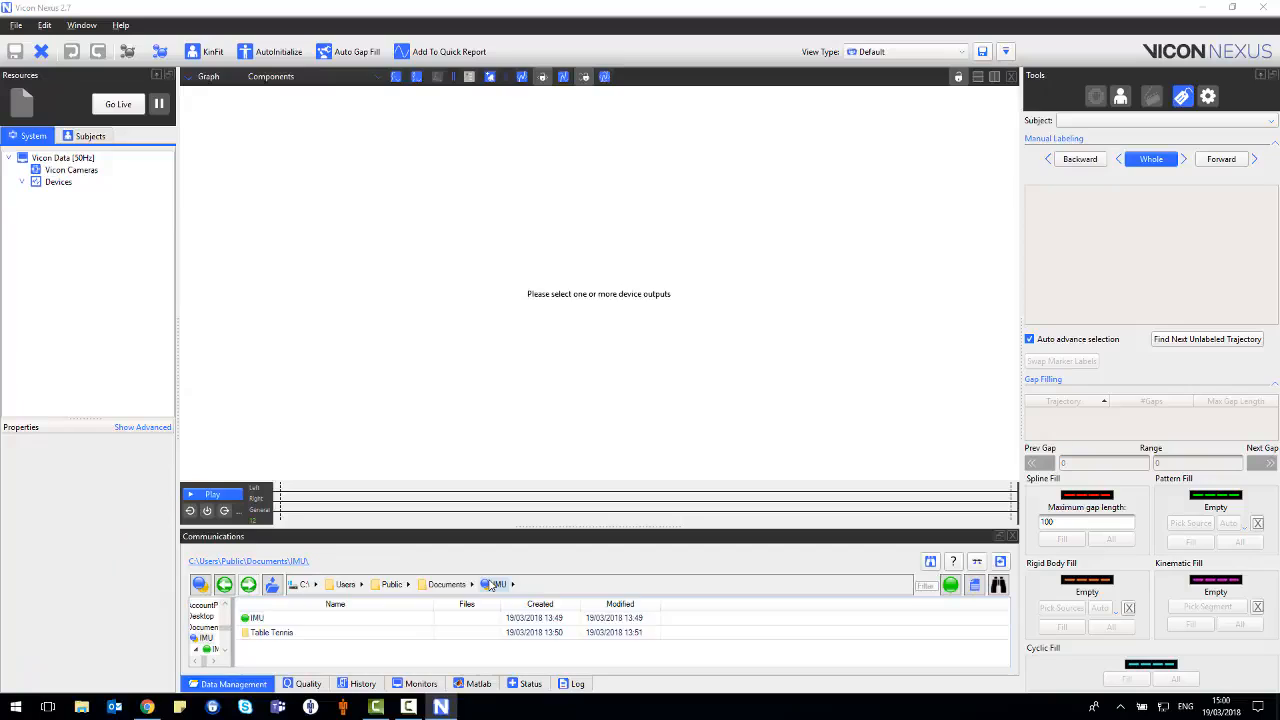
double_click(271, 632)
double_click(271, 619)
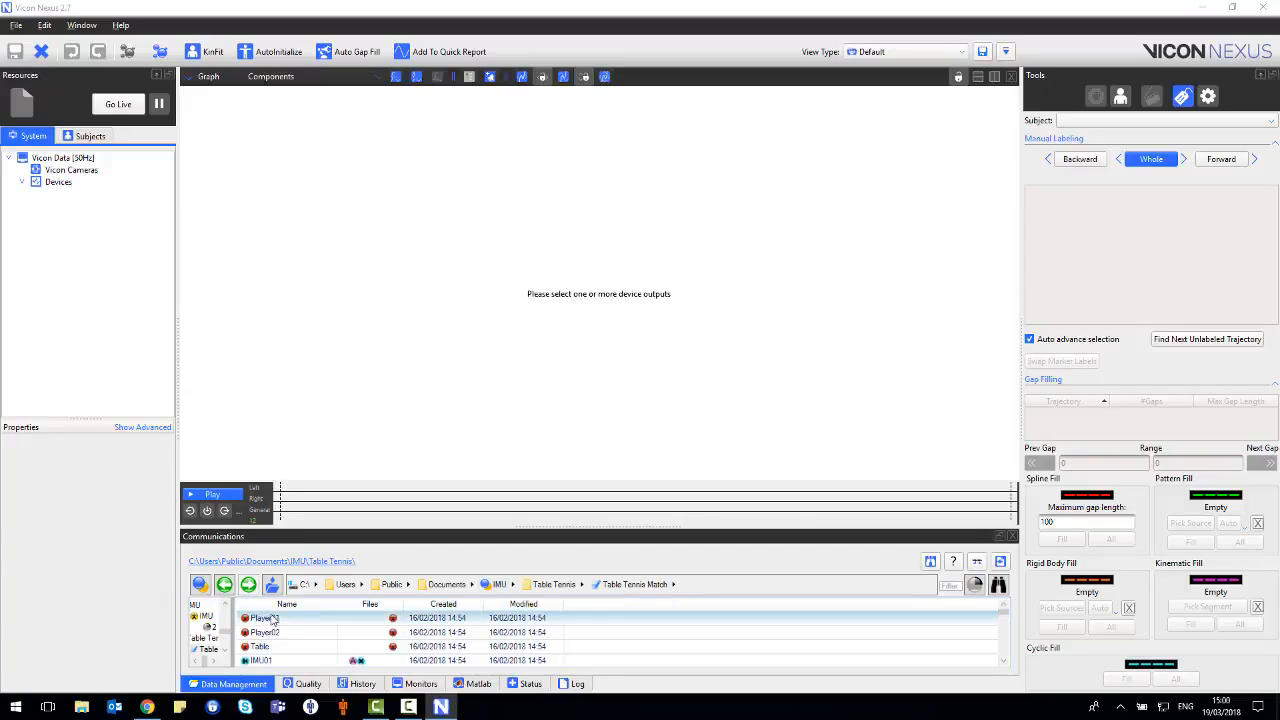
double_click(279, 661)
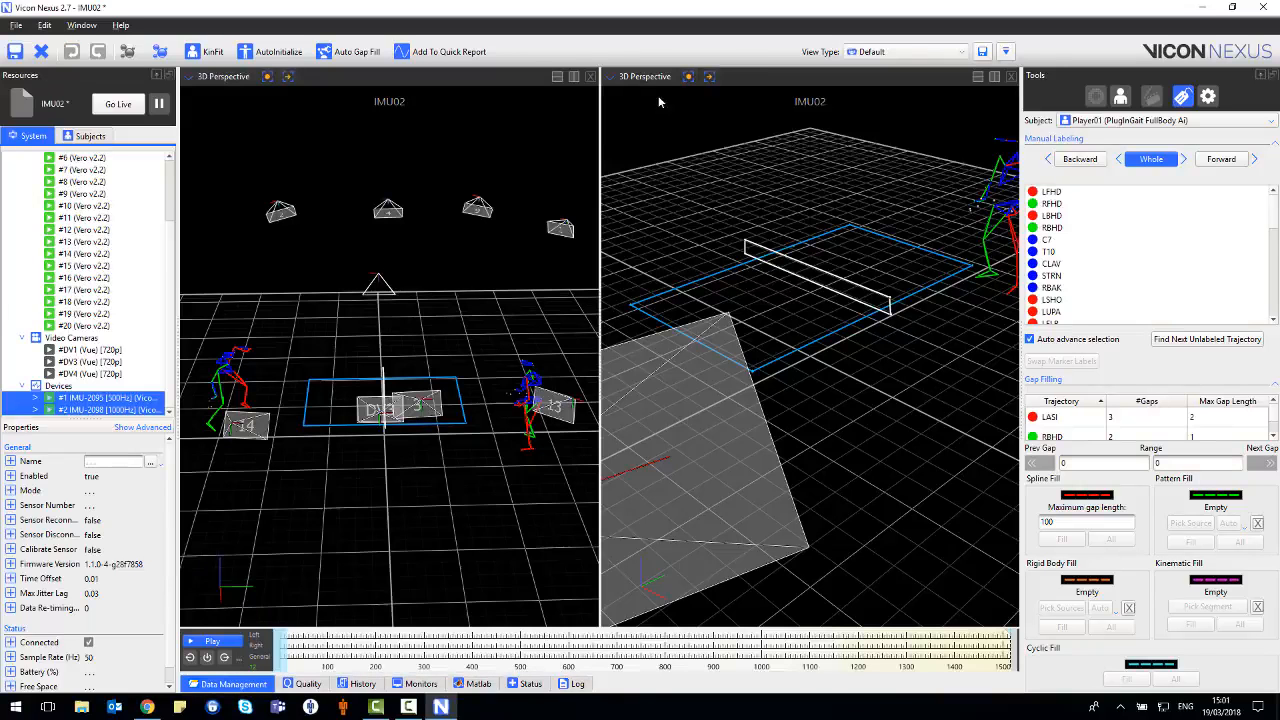
Step: Change the second 3D Perspective view to a Graph of the selected IMU devices and play the trial
click(657, 80)
click(636, 138)
click(212, 641)
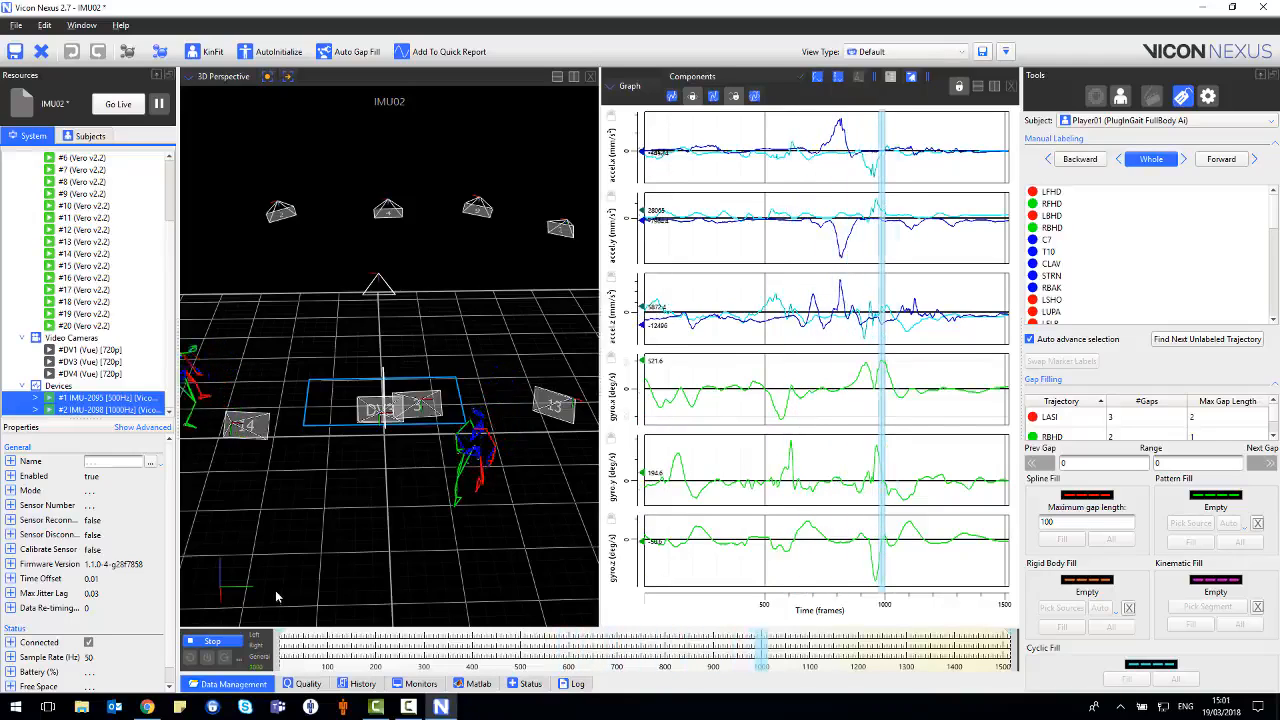
Step: Select both IMU devices, split the 3D Perspective view side by side, and change the second view to a Graph
right_drag(312, 520, 312, 565)
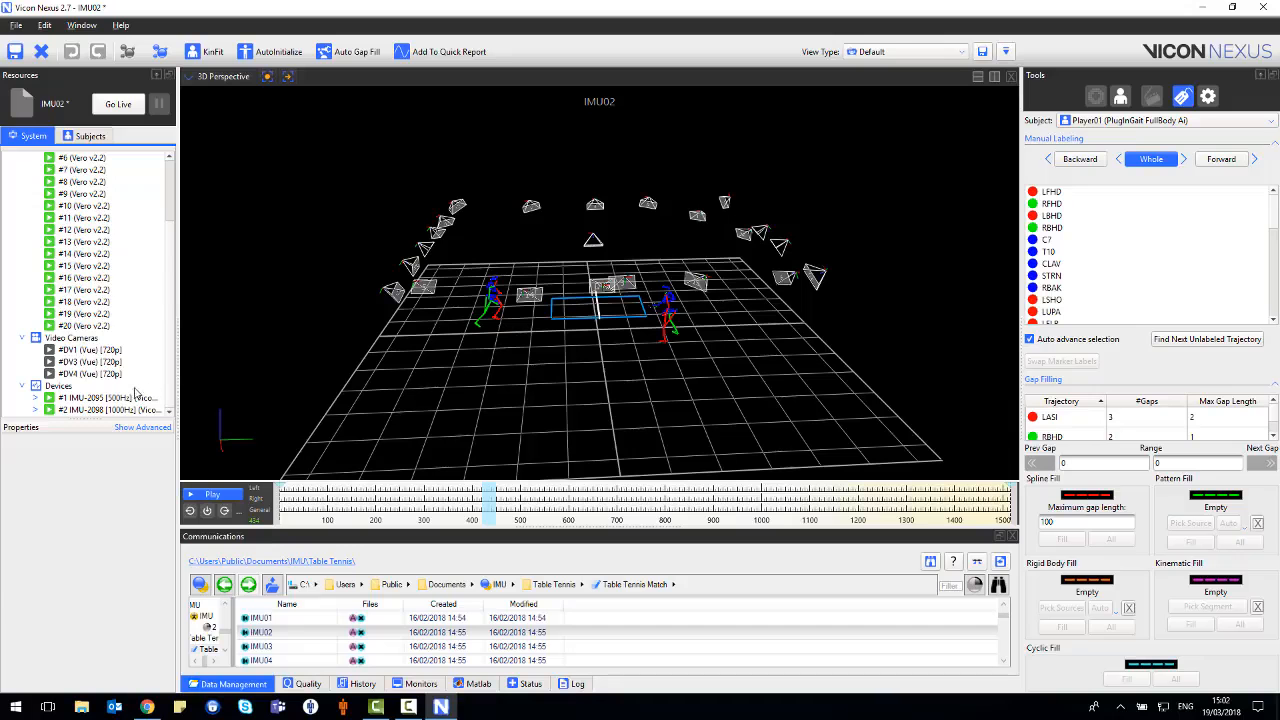
click(110, 398)
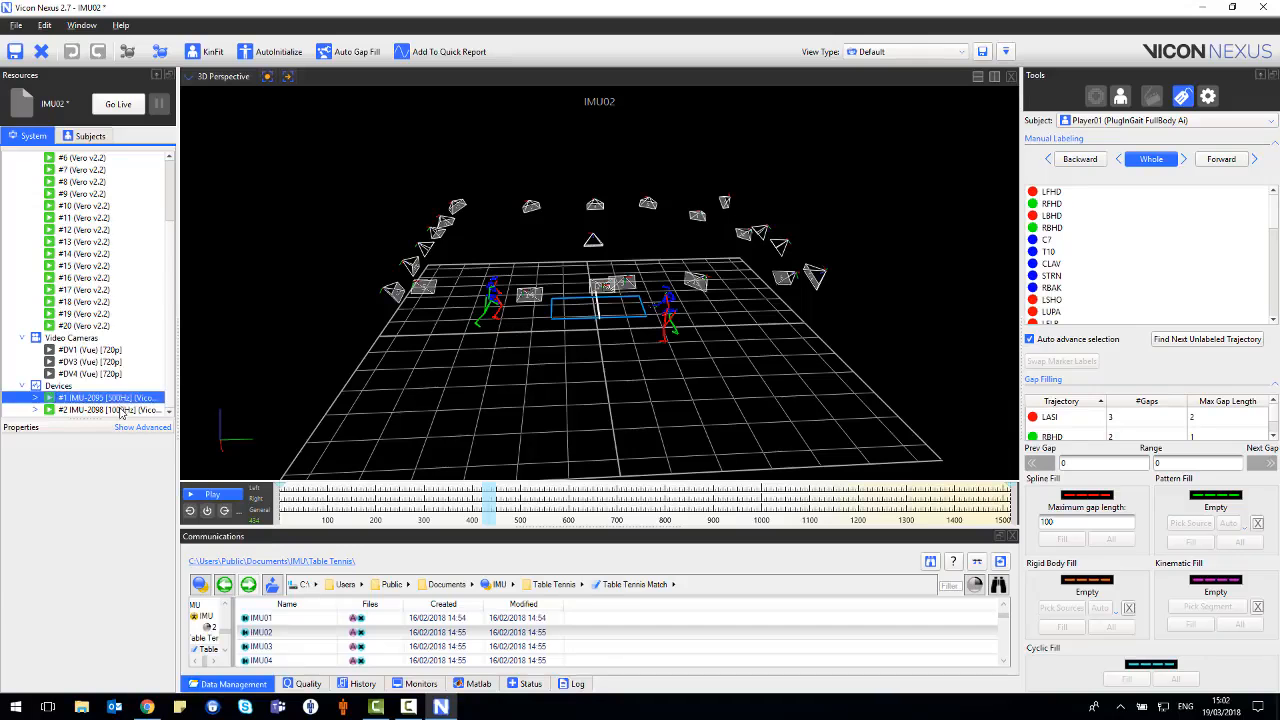
shift+click(110, 410)
click(995, 77)
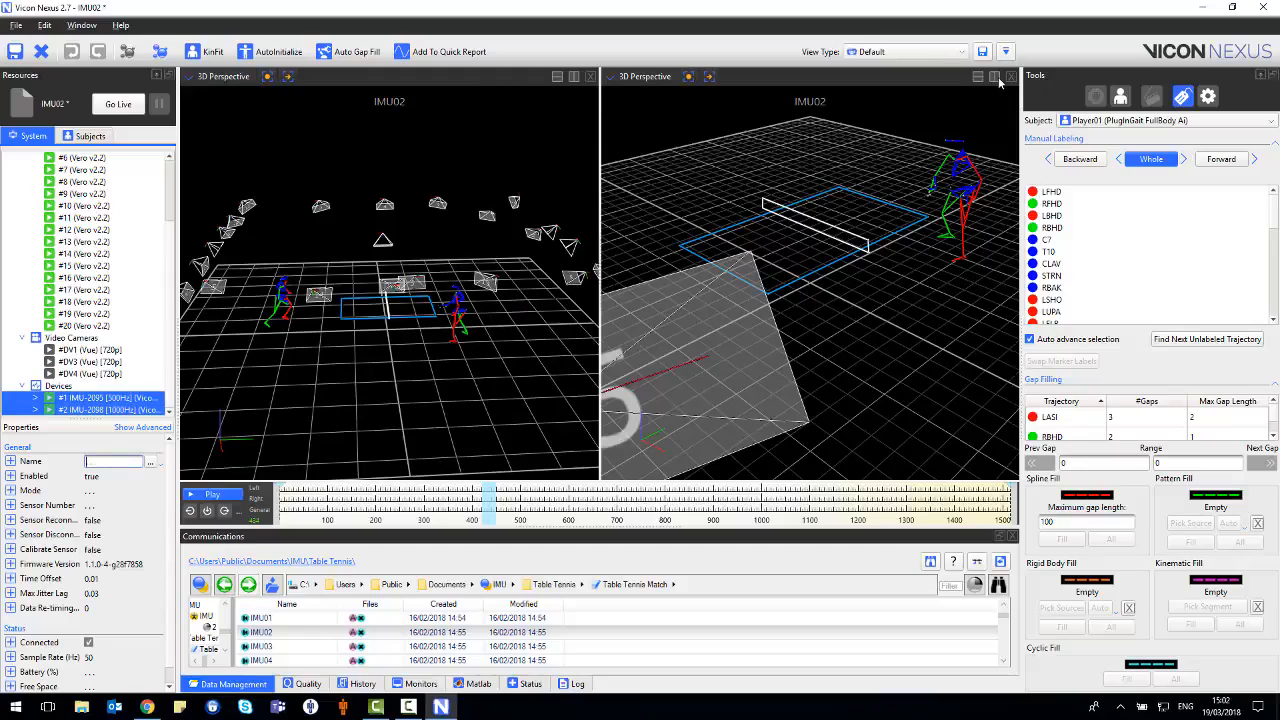
click(645, 76)
click(638, 134)
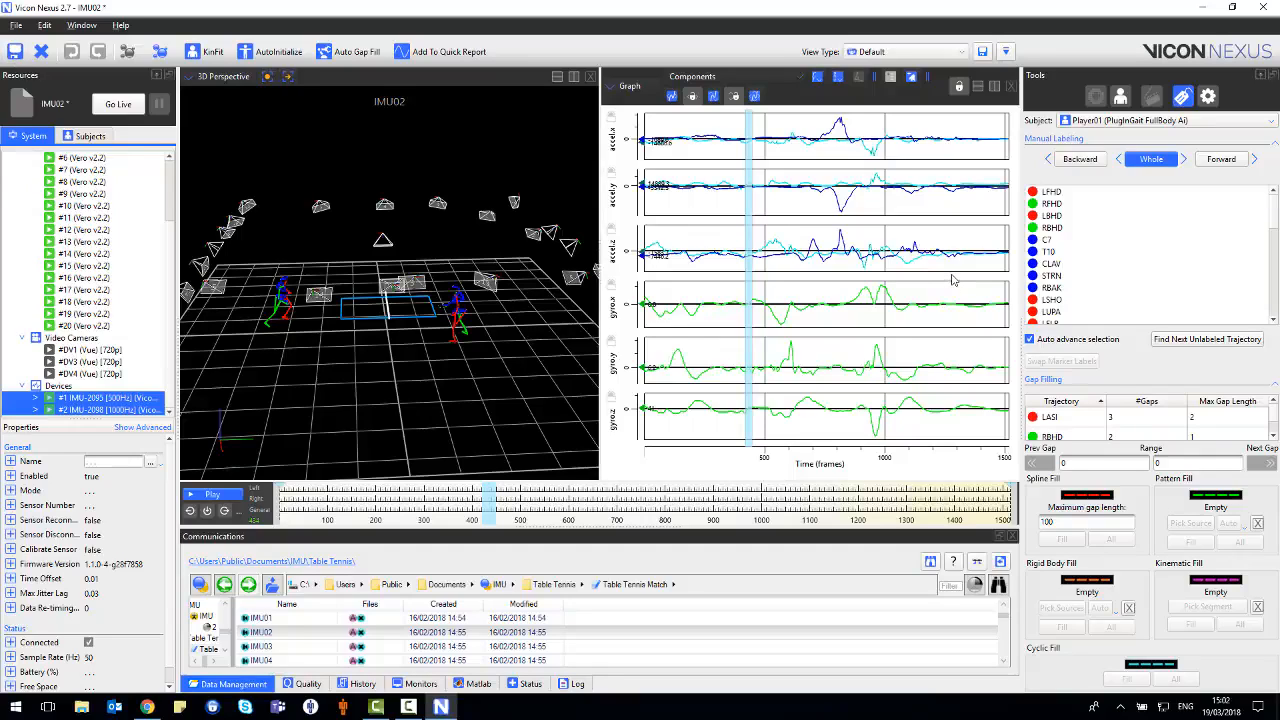
Step: Save trial IMU02 and create a new empty processing pipeline
key(ctrl+s)
click(1209, 97)
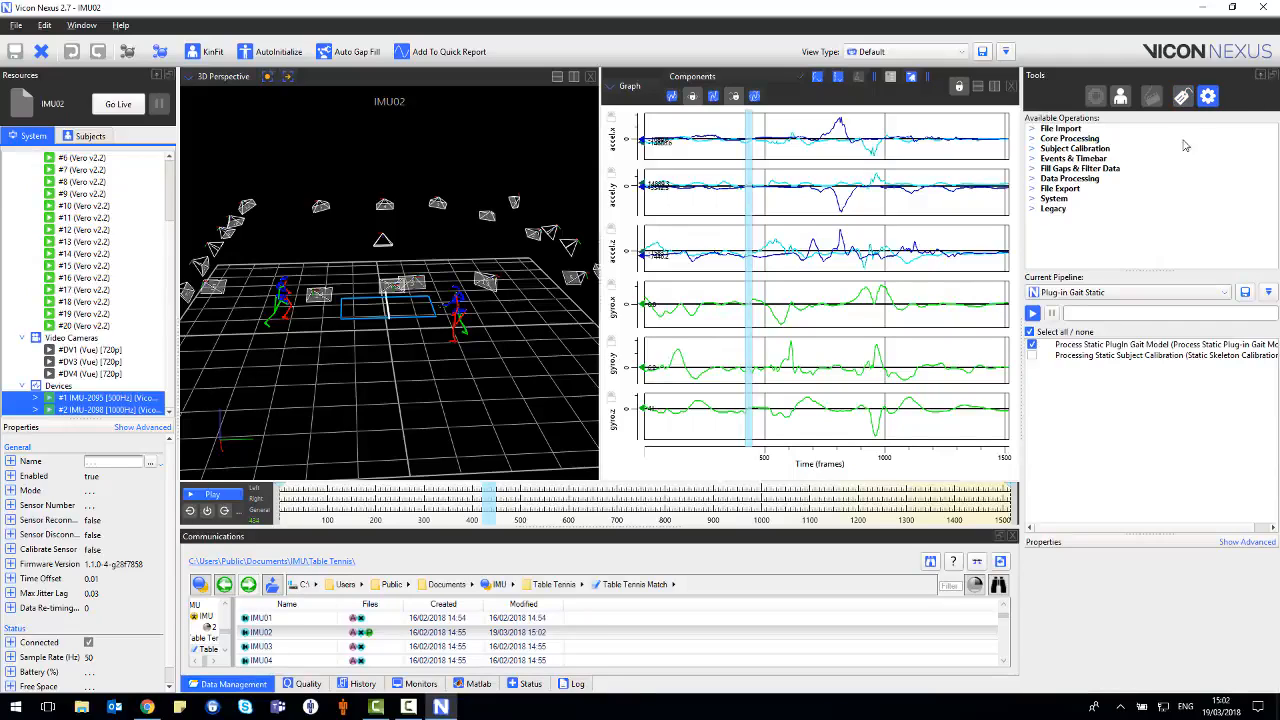
click(1268, 292)
click(1254, 302)
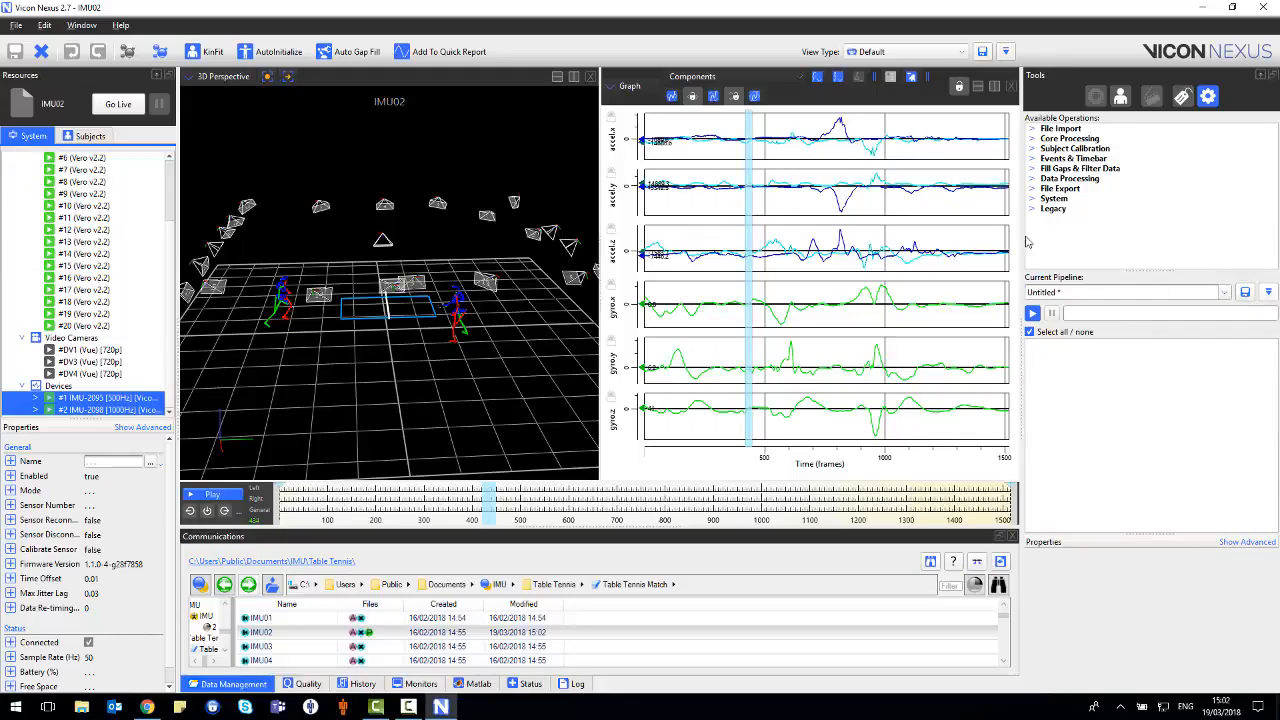
Step: Add the Export ASCII file export operation to the pipeline, show its properties in full, and run it for the current trial
click(1034, 189)
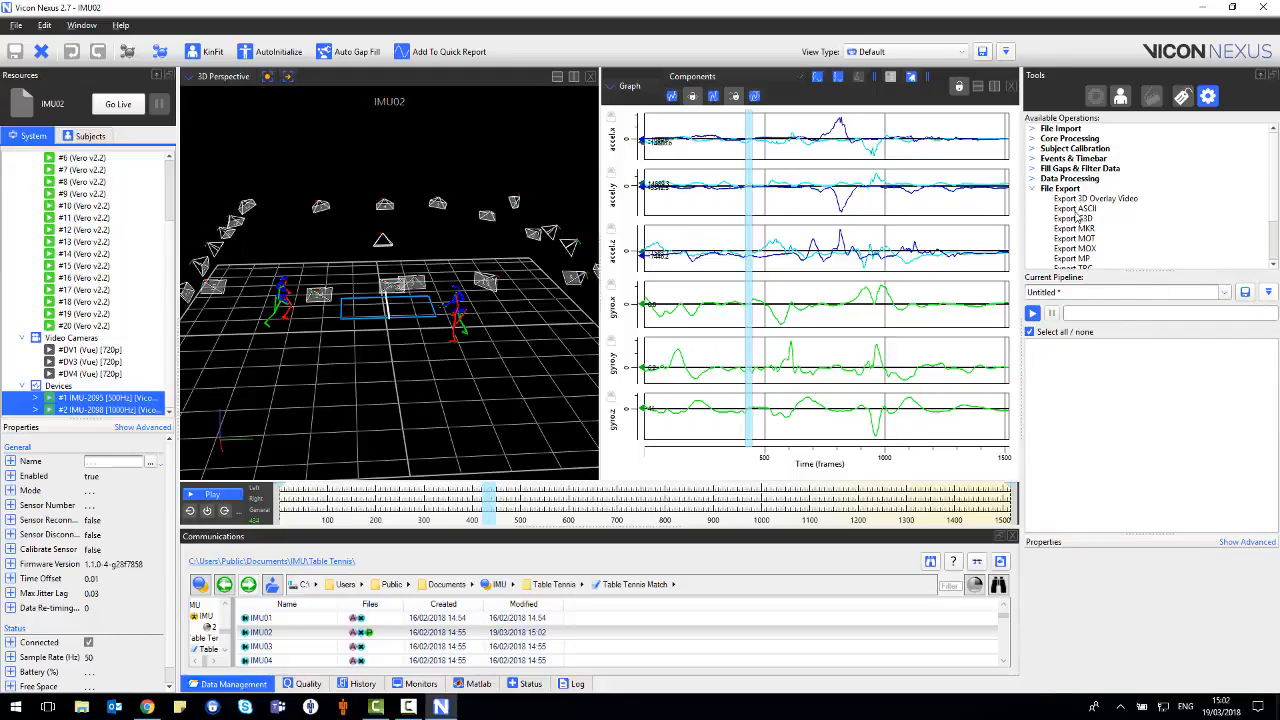
double_click(1075, 209)
click(1095, 345)
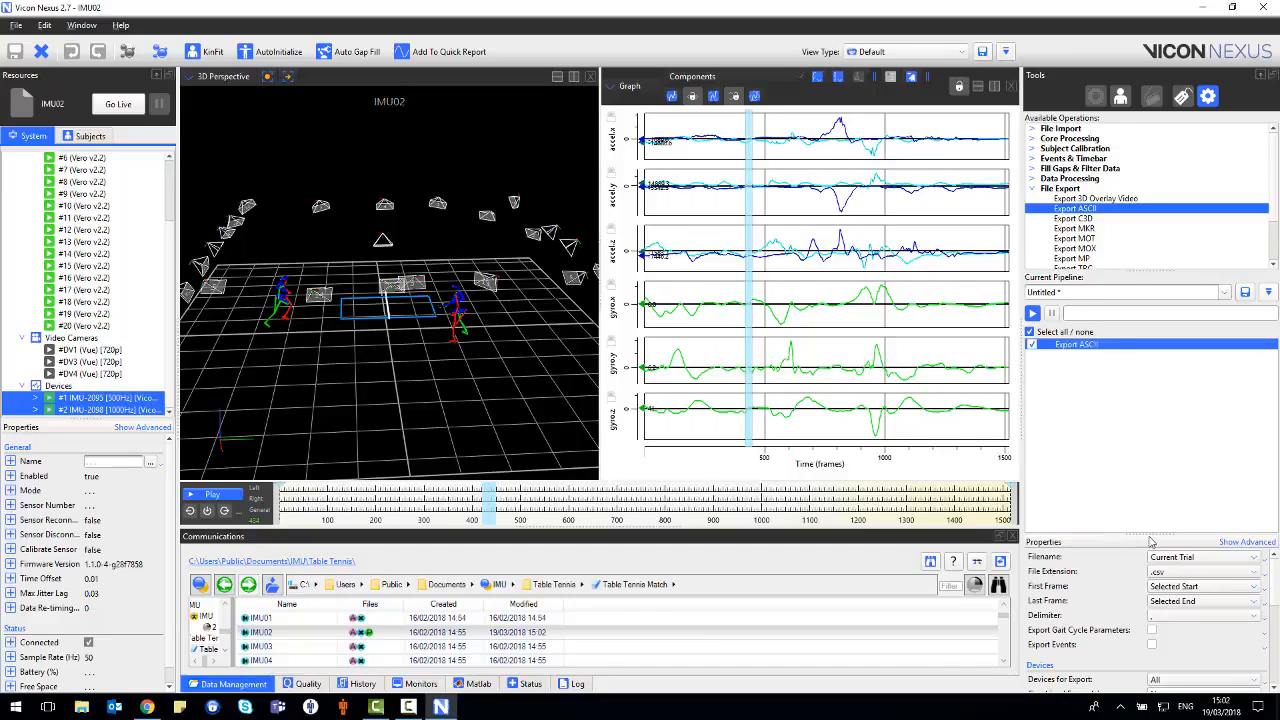
drag(1146, 536, 1140, 400)
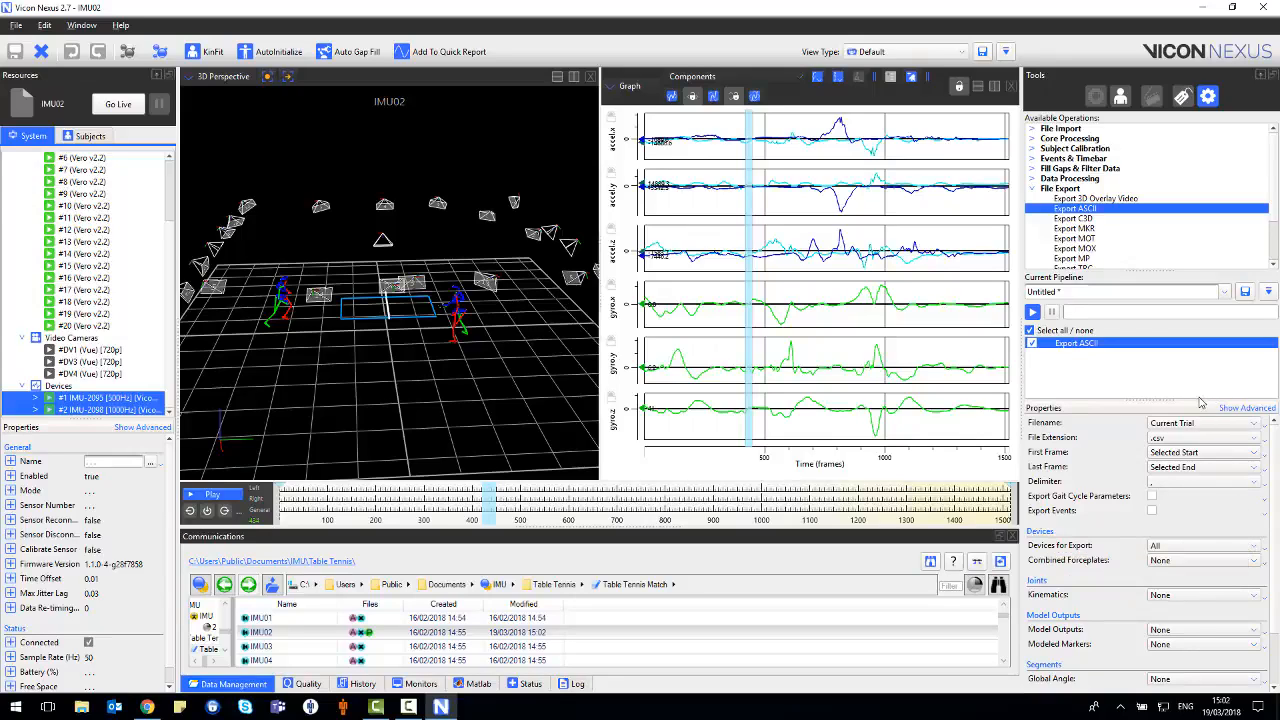
right_click(1080, 348)
click(1100, 350)
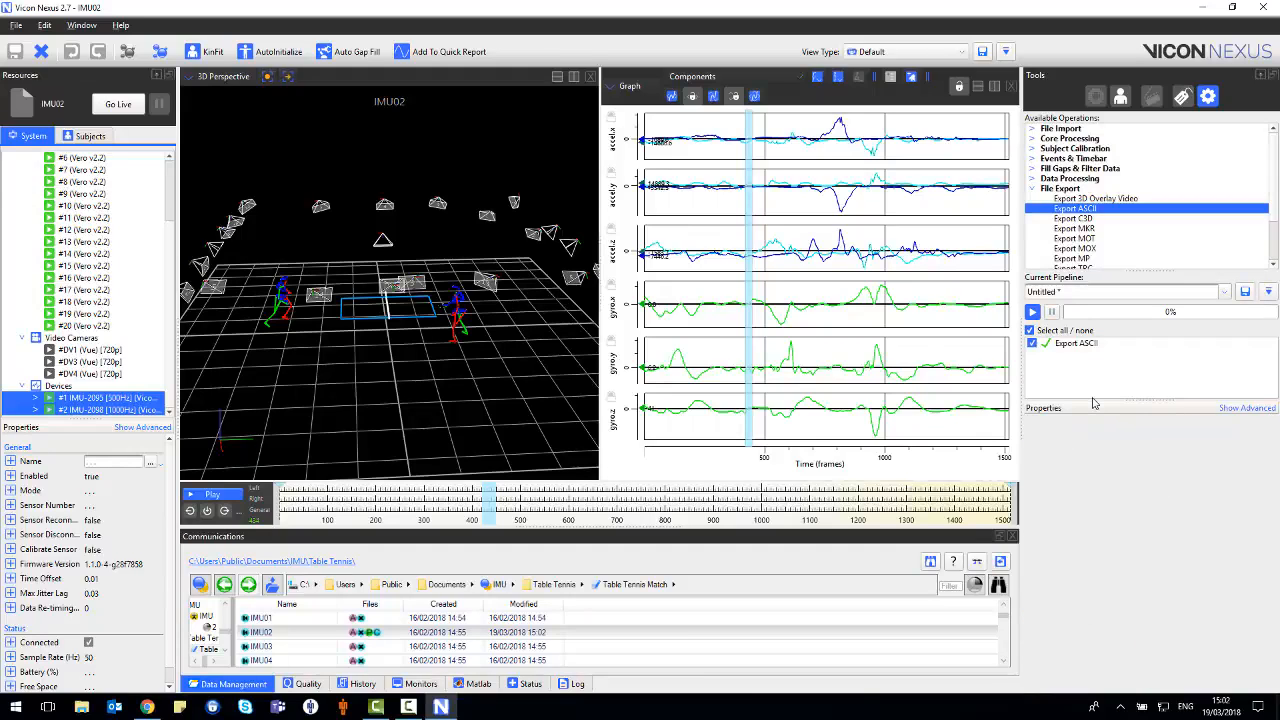
Step: Open the exported IMU02.csv in Excel and examine the acceleration units, sample rate cell and per-frame data rows
click(377, 636)
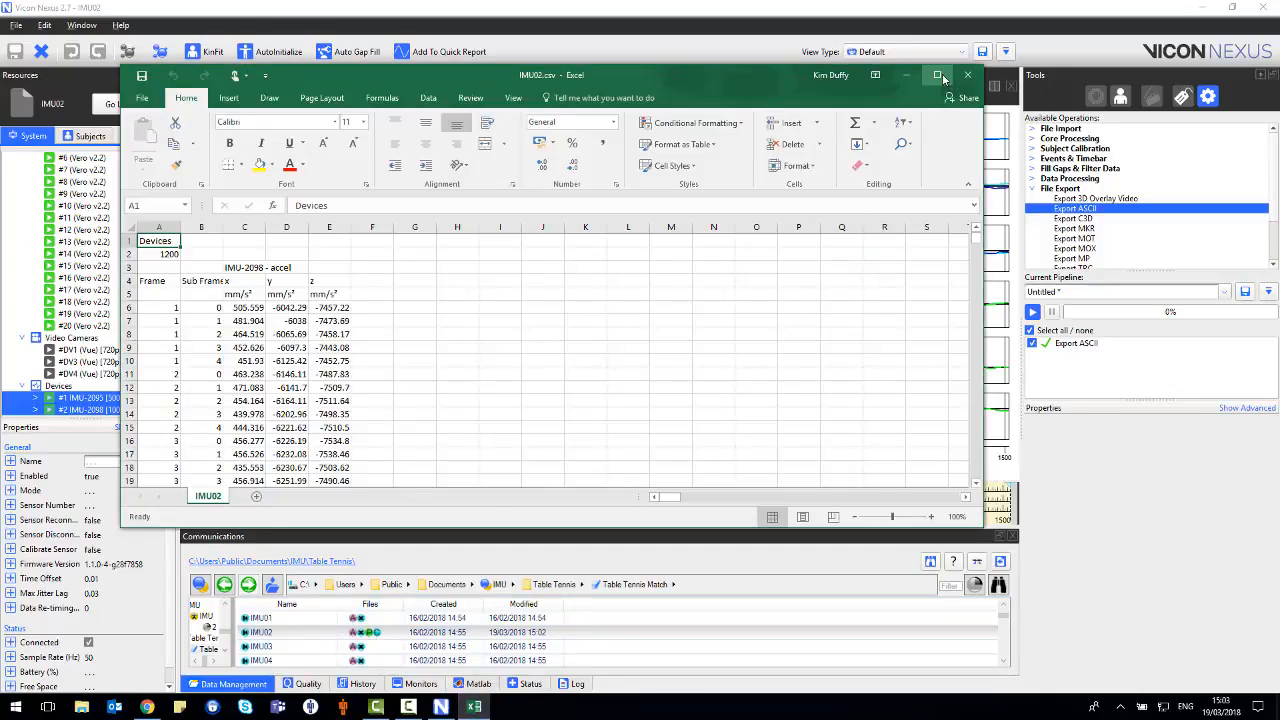
click(937, 75)
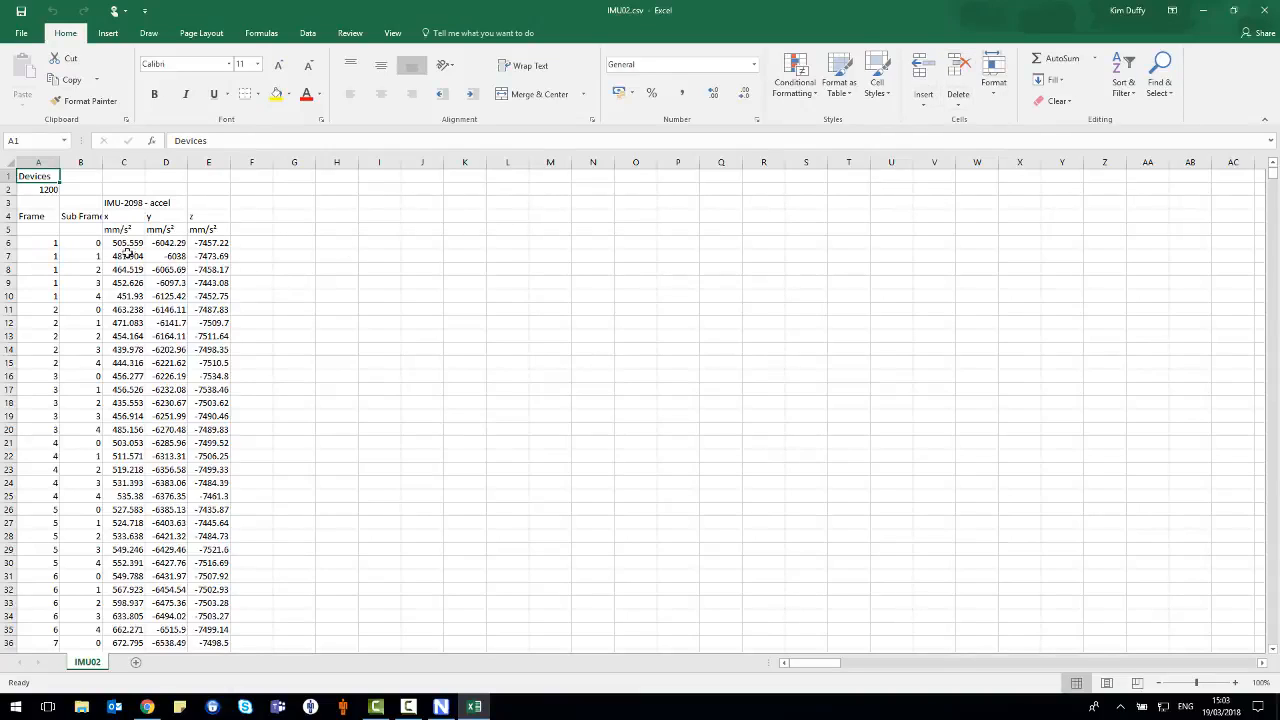
drag(120, 230, 209, 229)
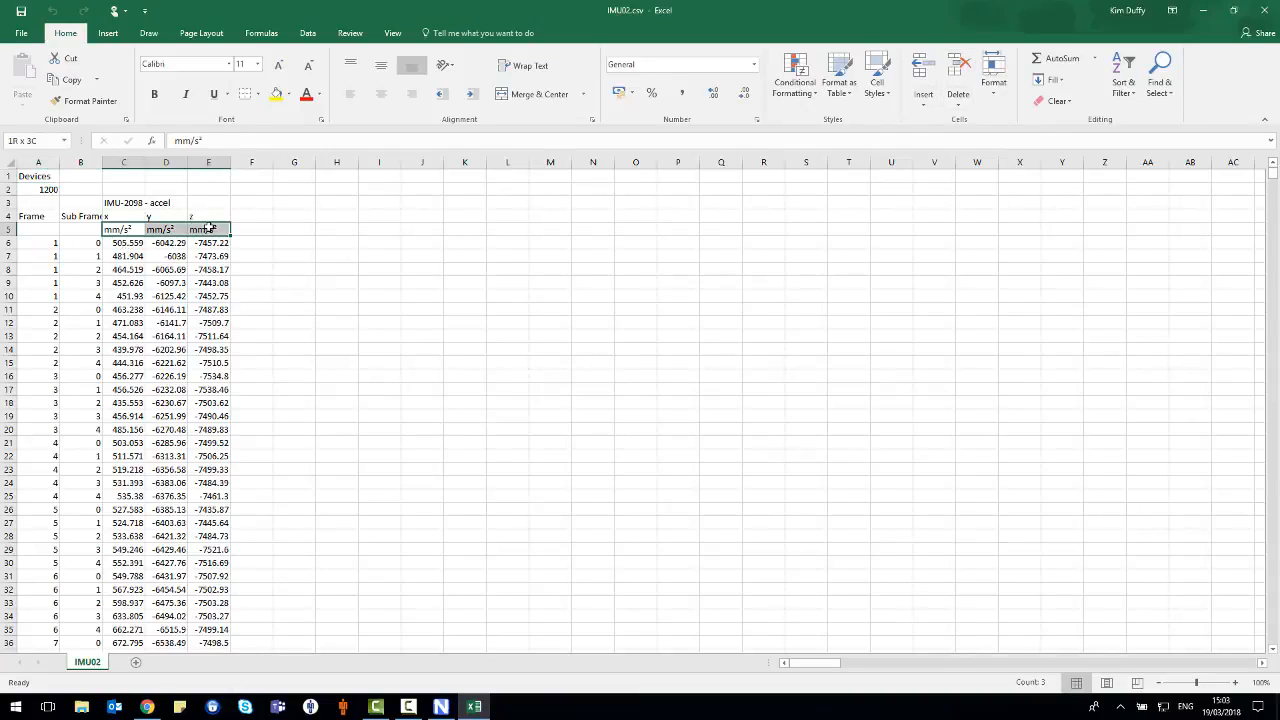
click(48, 190)
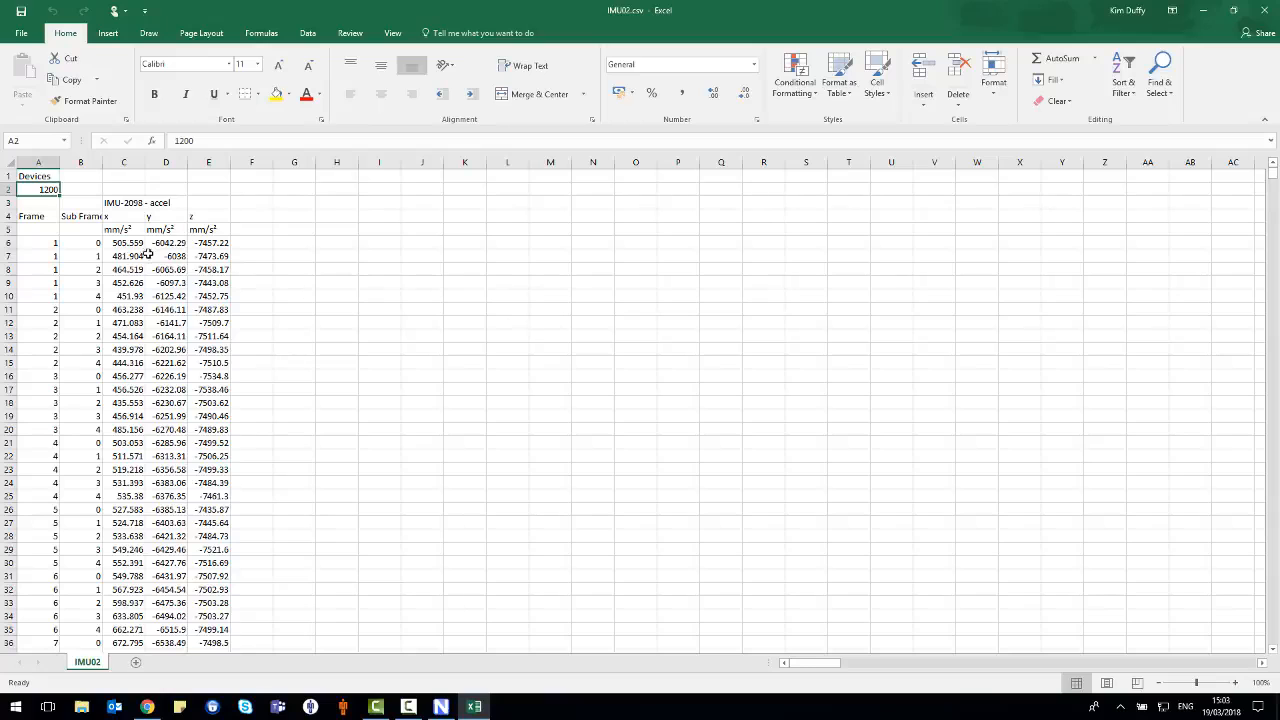
scroll(277, 341, down, 10)
scroll(277, 341, down, 7)
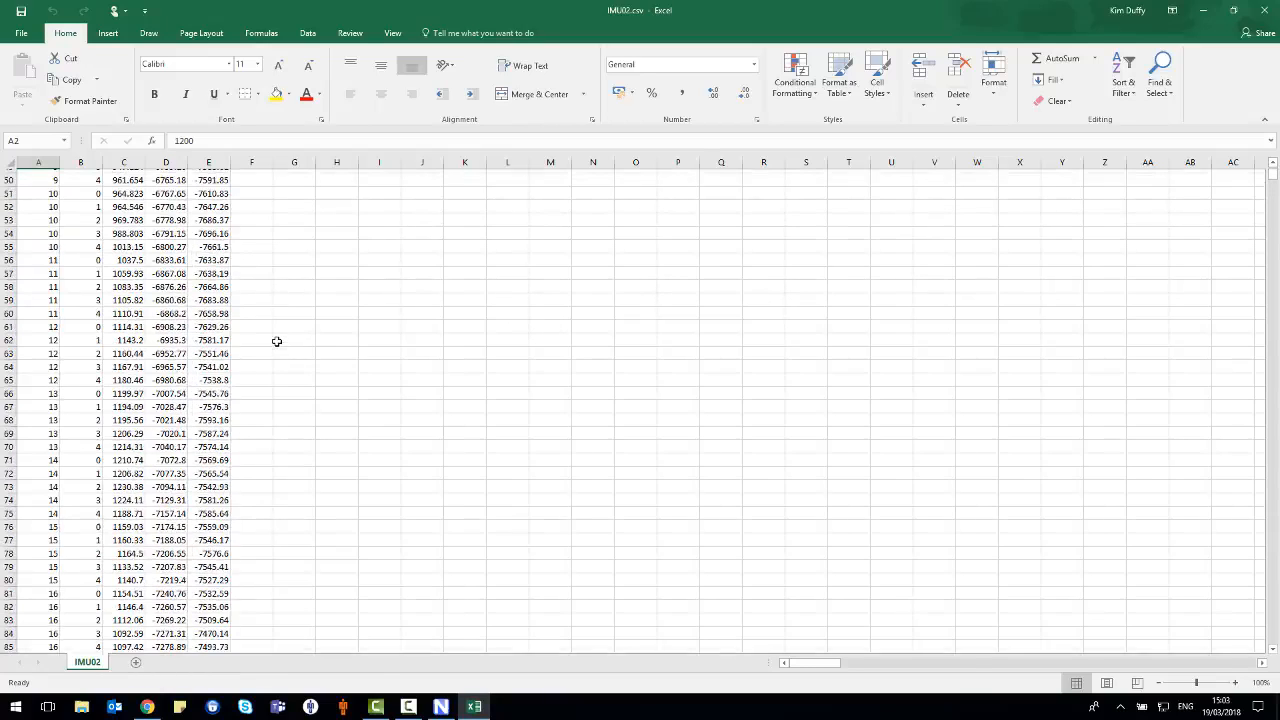